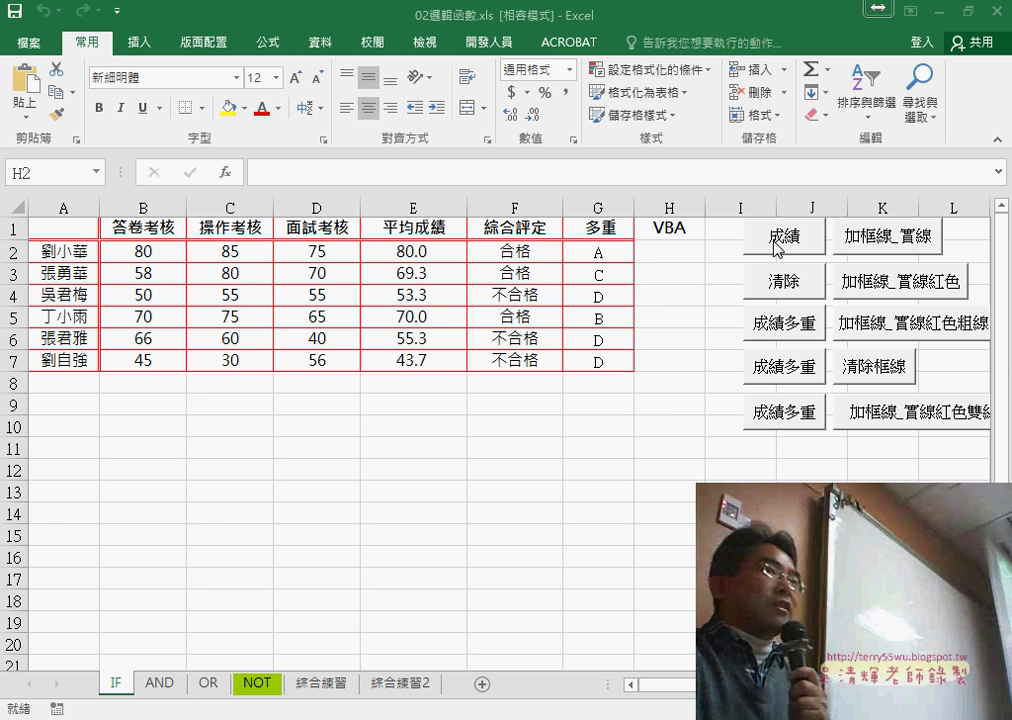
- Browse the Insert Function categories for cell H2, then cancel without inserting anything
left_click(667, 246)
left_click(224, 176)
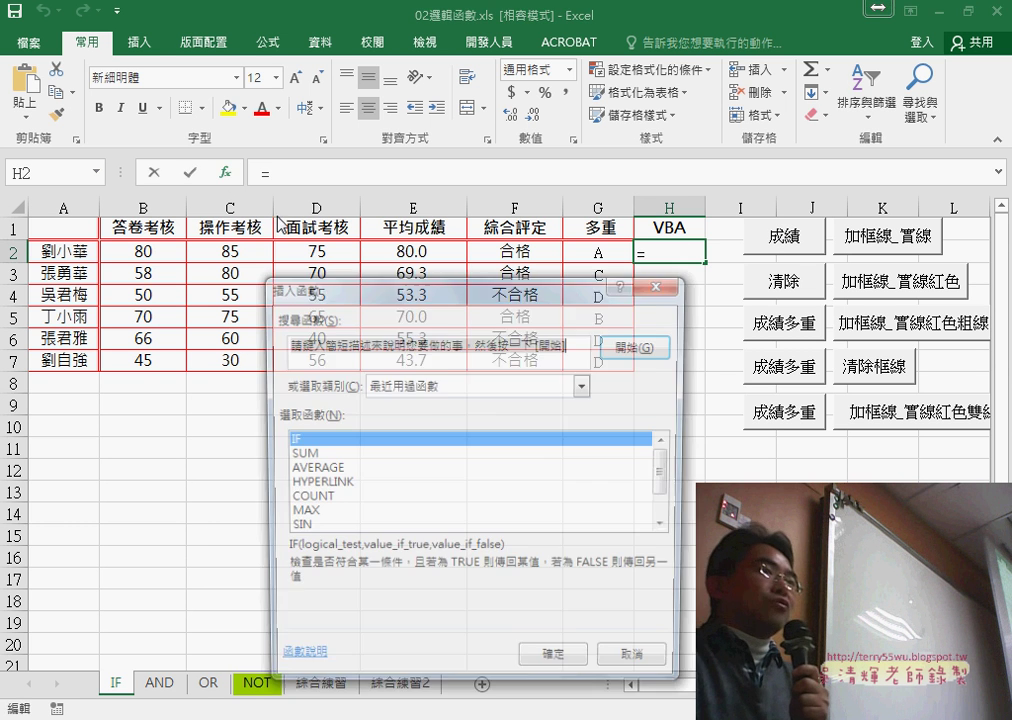
left_click_drag(504, 298, 505, 220)
left_click(586, 307)
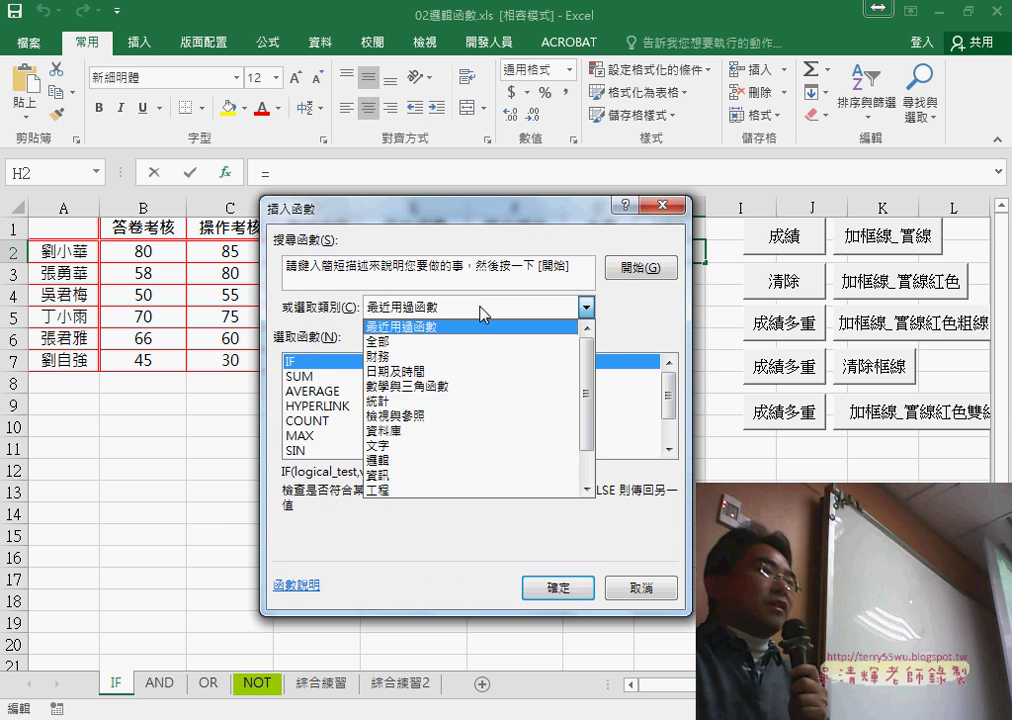
scroll(610, 437, "down", 1)
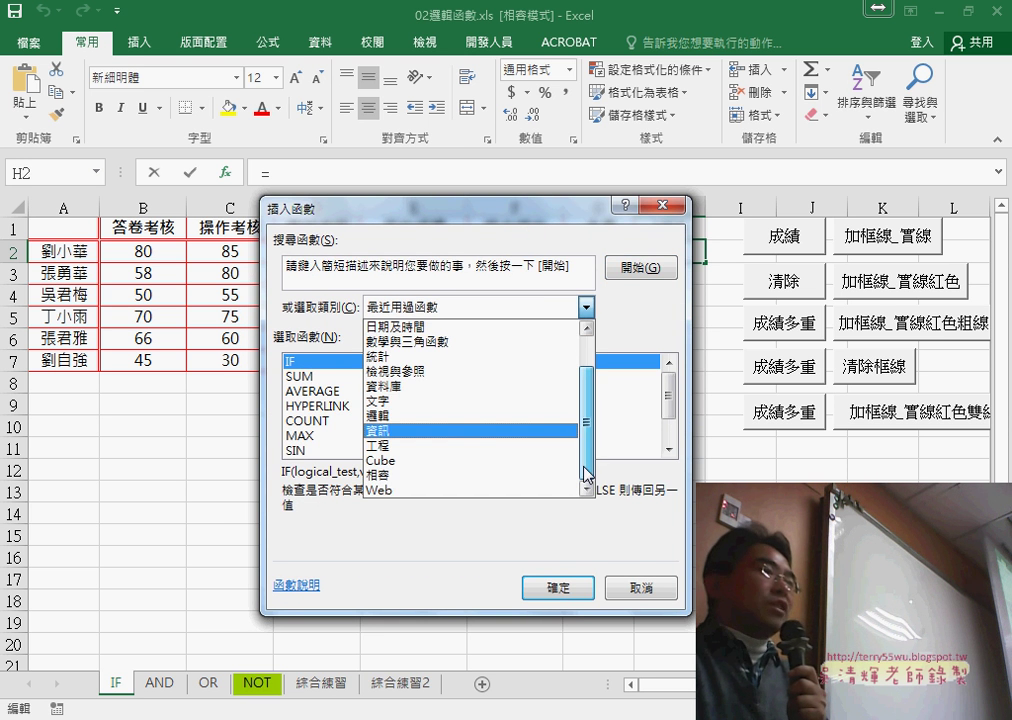
left_click(660, 598)
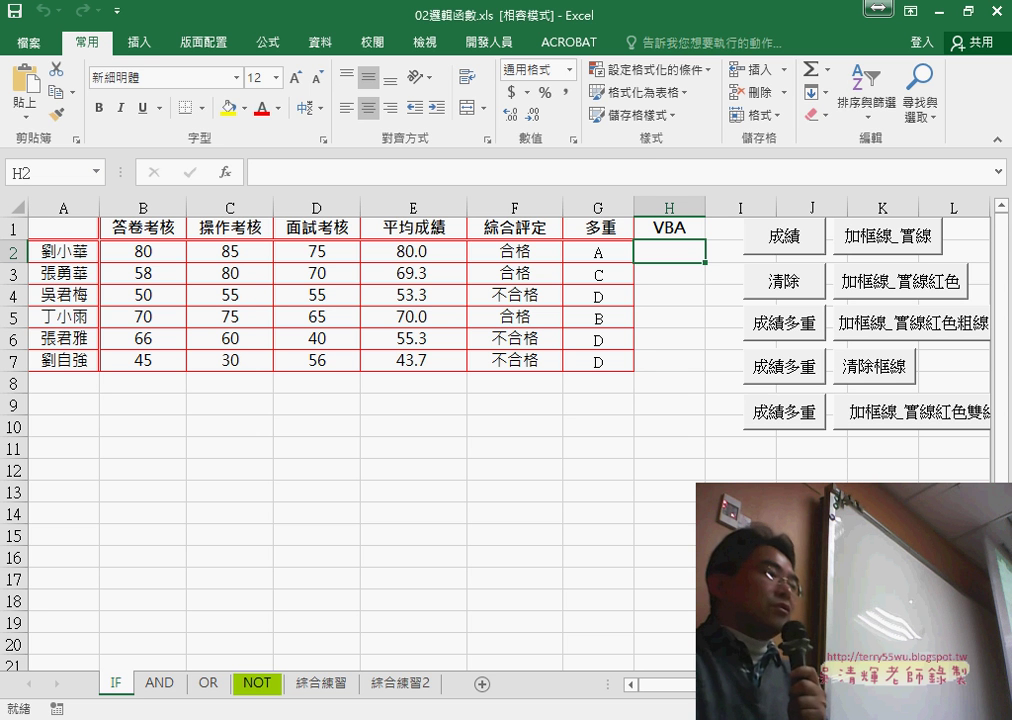
- Open the 程式碼.docx notes in the browser and scroll up to the Public Function code
left_click(228, 703)
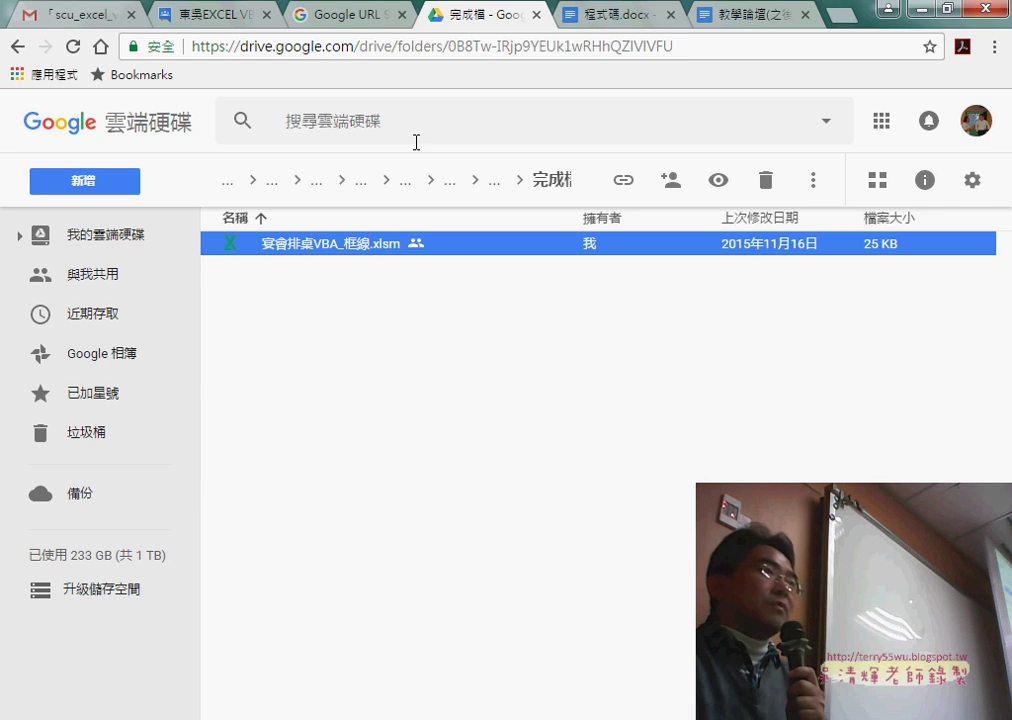
left_click(617, 20)
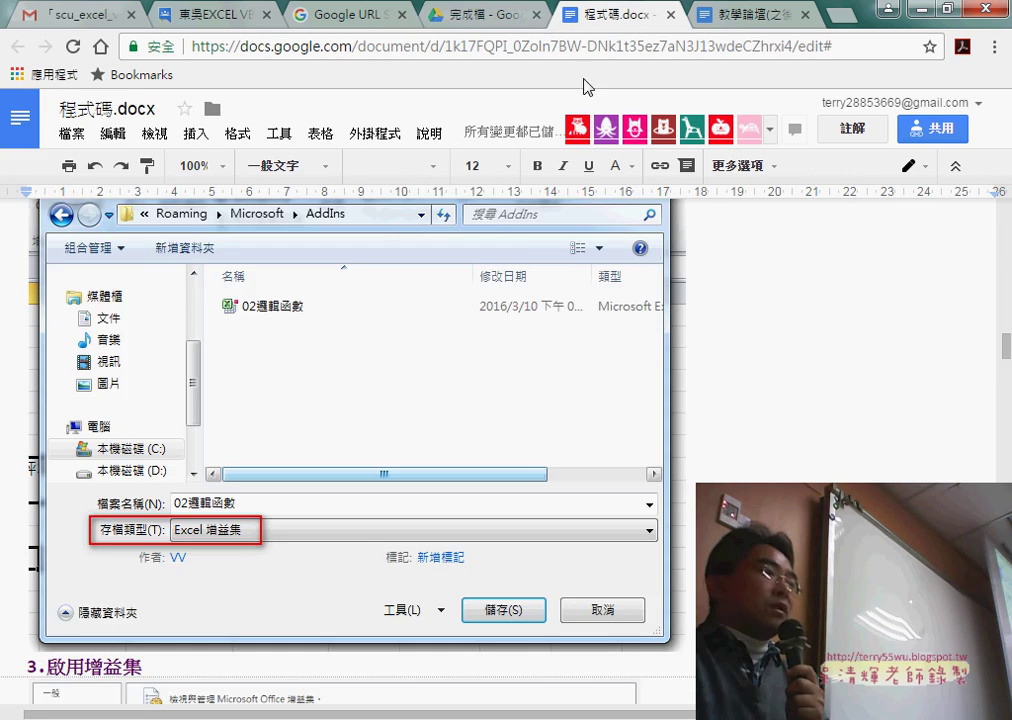
scroll(567, 253, "up", 3)
scroll(590, 280, "up", 5)
scroll(628, 318, "up", 5)
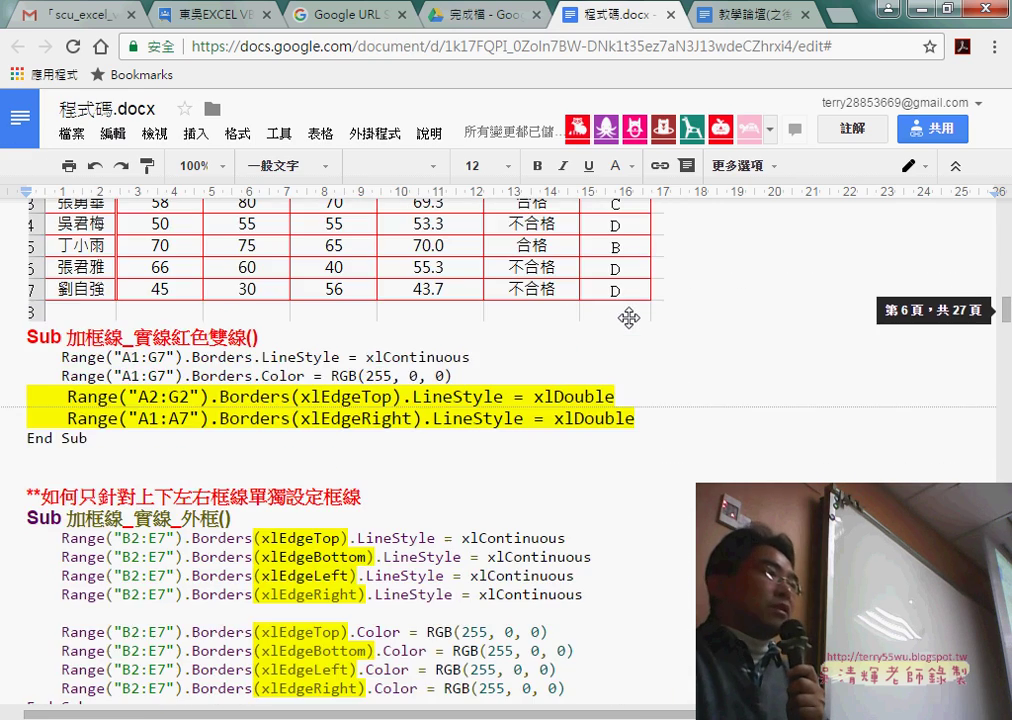
scroll(628, 318, "up", 2)
scroll(629, 318, "up", 4)
scroll(631, 318, "up", 6)
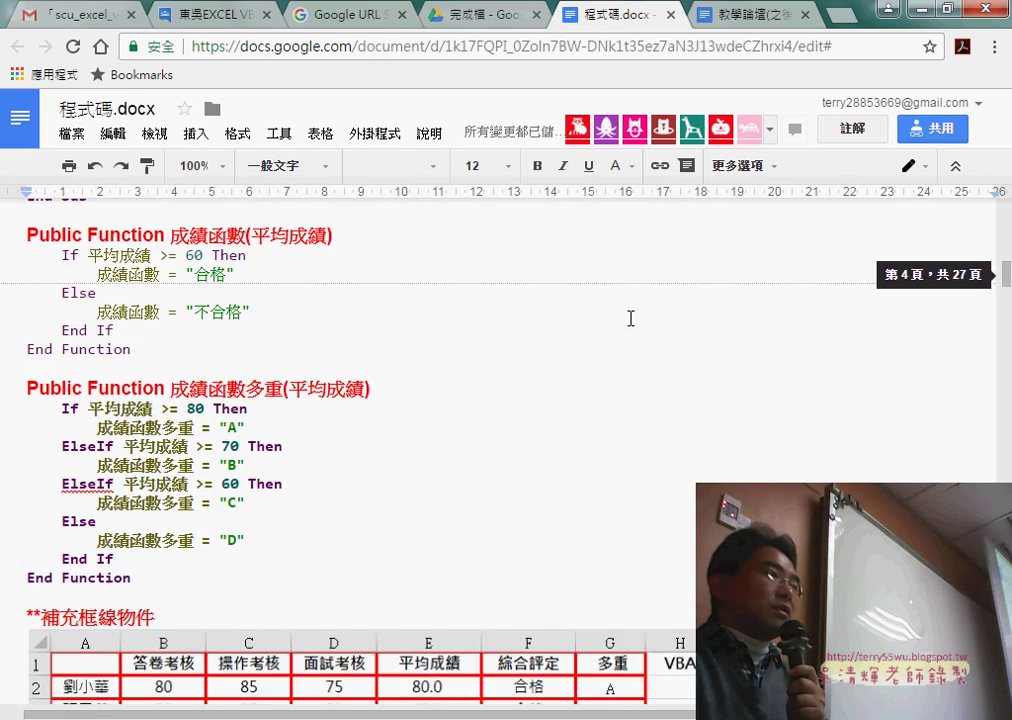
- Select the 成績函數 and 成績函數多重 code through the second End Function, then return to Excel
left_click(29, 228)
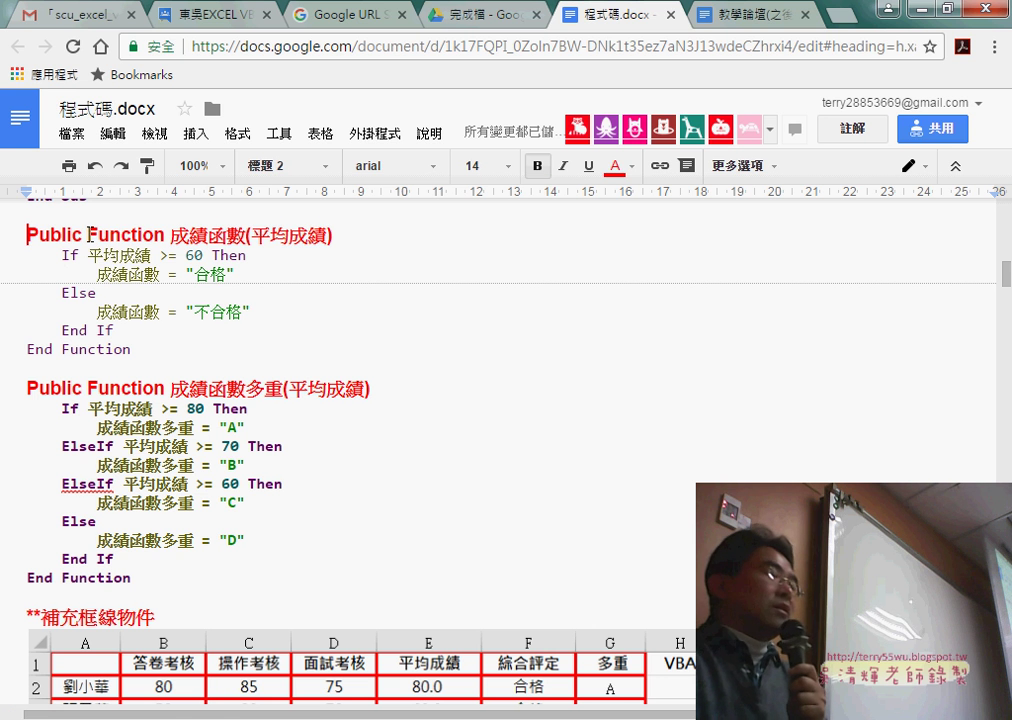
left_click_drag(99, 230, 163, 233)
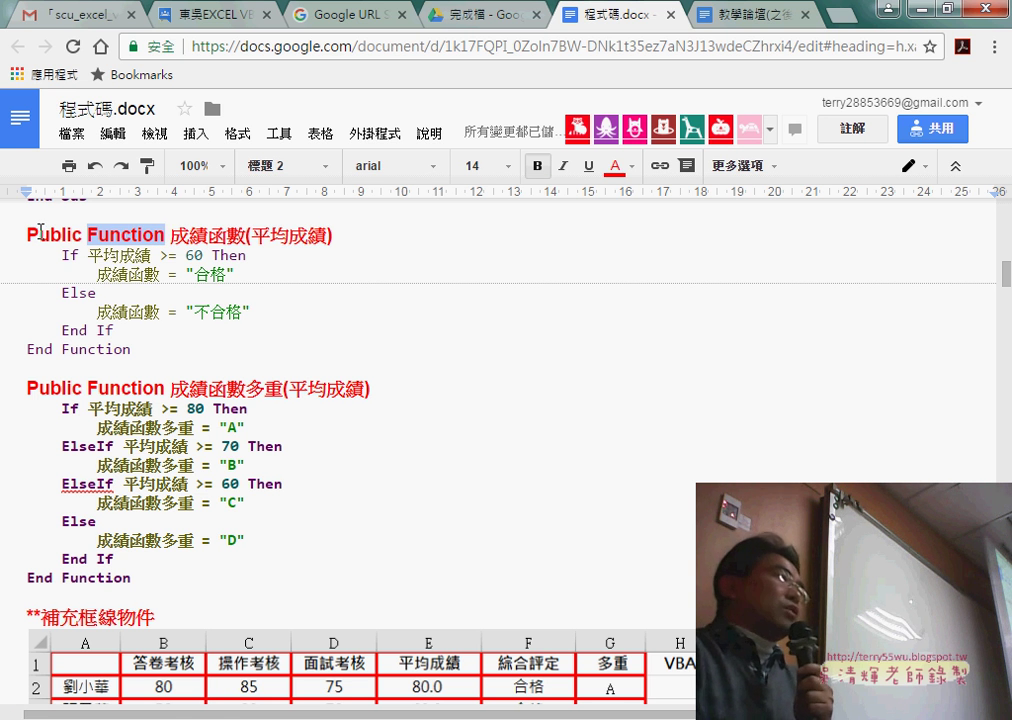
left_click_drag(27, 233, 84, 233)
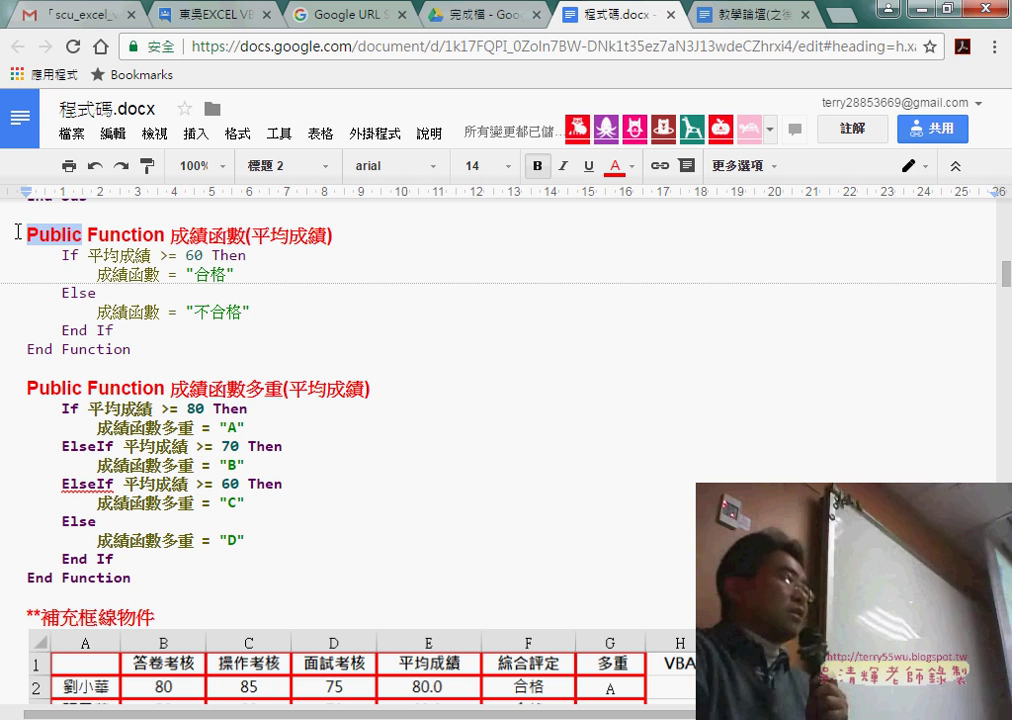
left_click(17, 232)
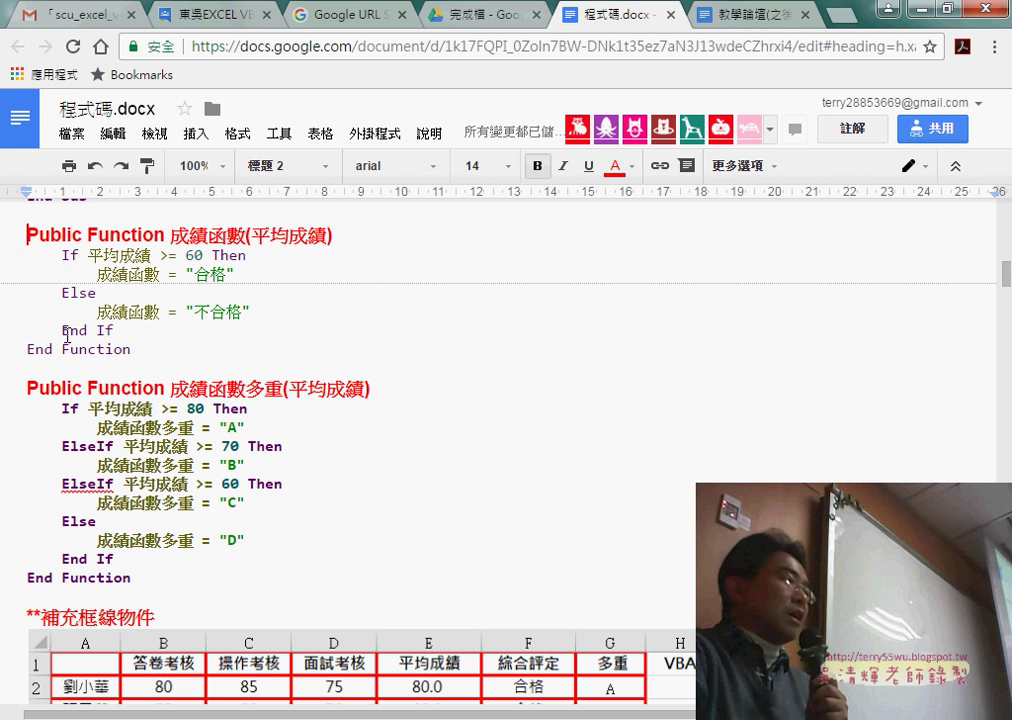
left_click(169, 574, "shift")
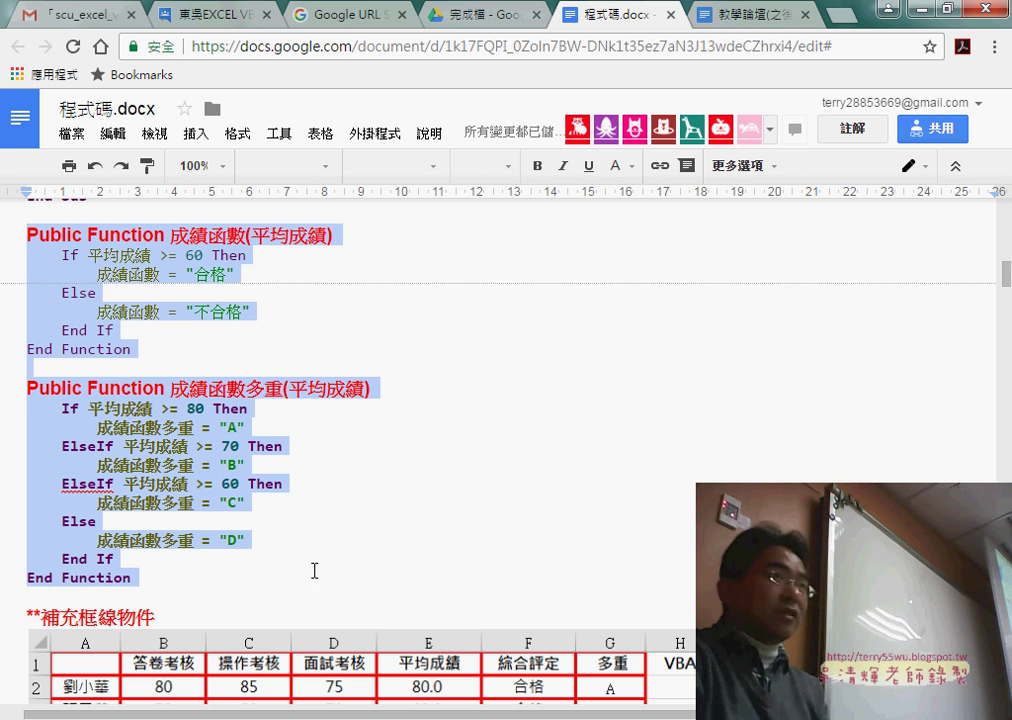
key("alt+Tab")
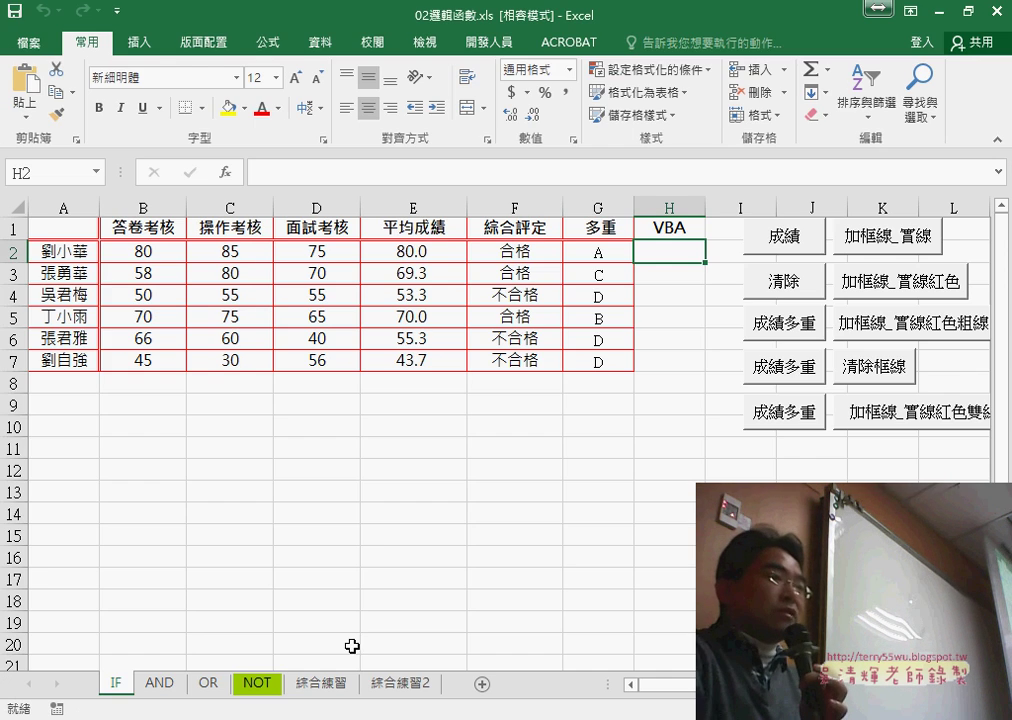
- Check Module1 in the Visual Basic editor for both grading functions, then reselect cell H2
left_click(370, 712)
left_click(370, 712)
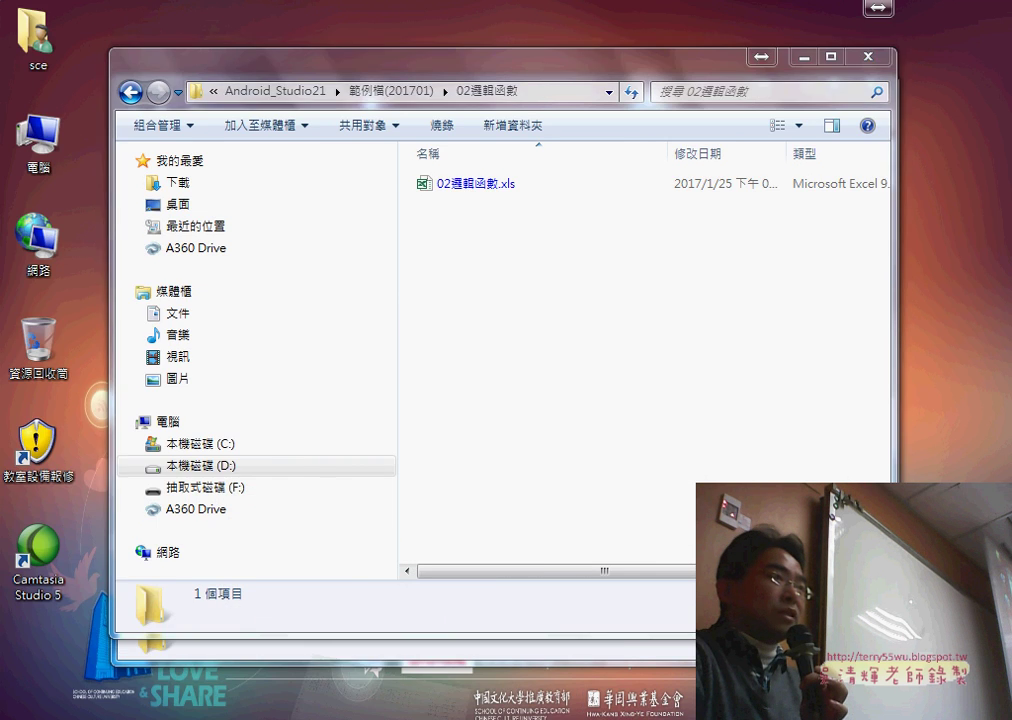
left_click(489, 42)
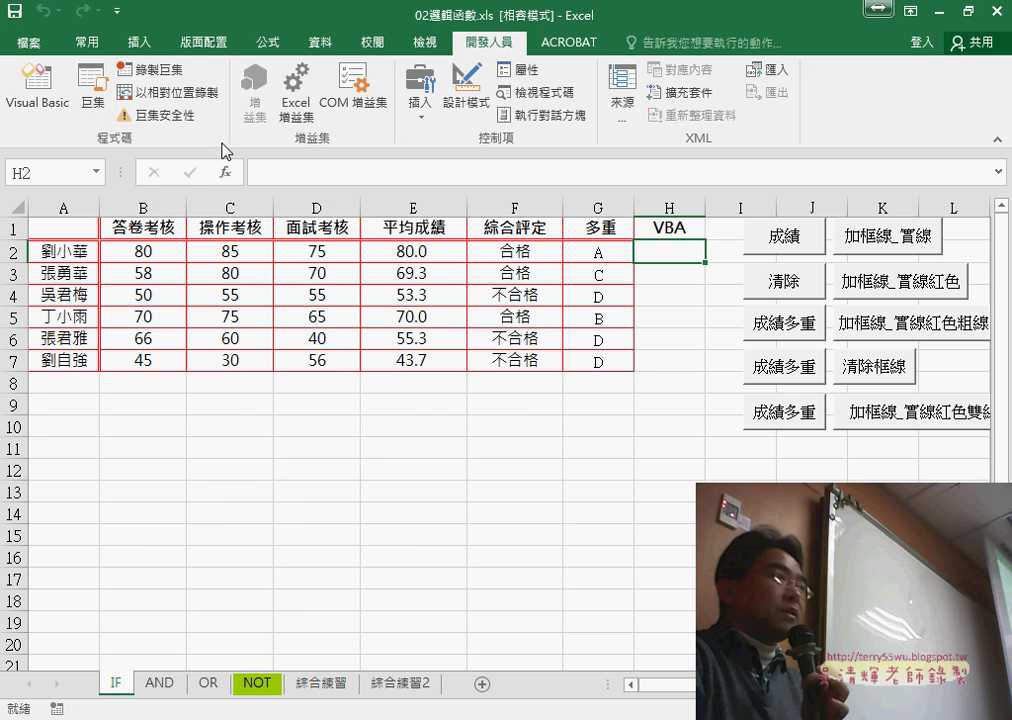
left_click(36, 85)
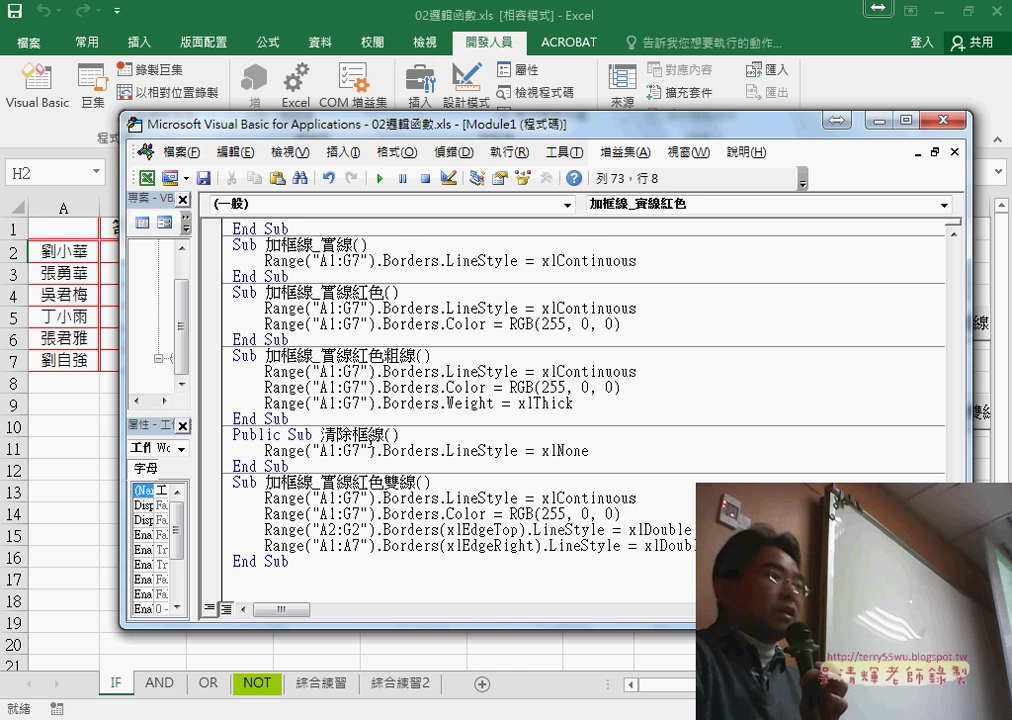
left_click(283, 573)
key("ctrl+End")
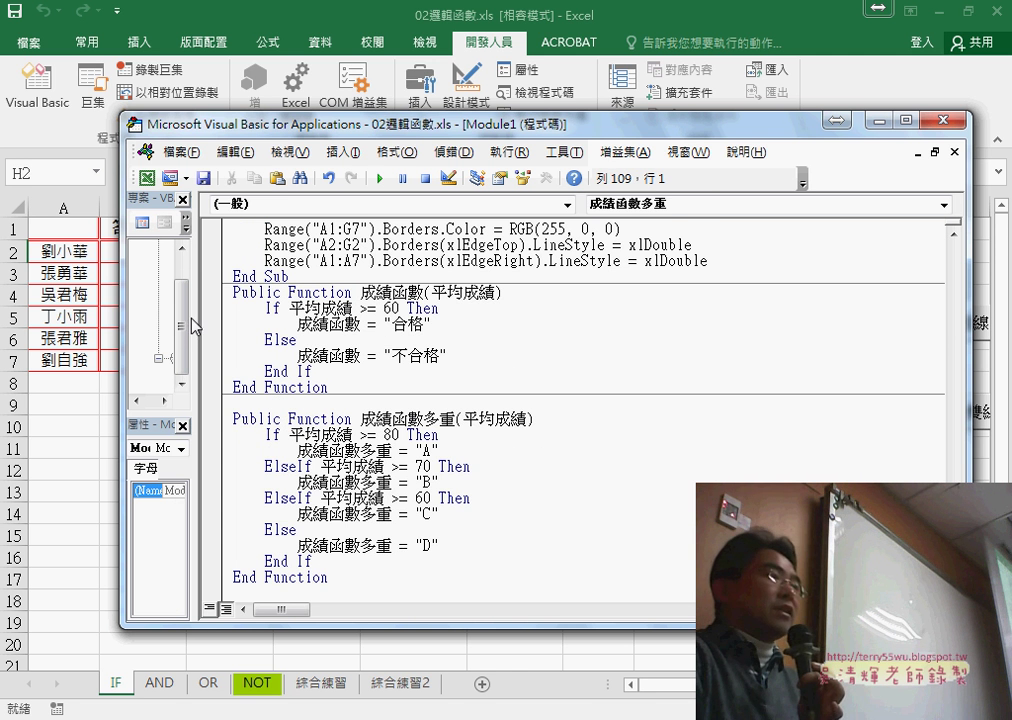
left_click_drag(196, 320, 283, 322)
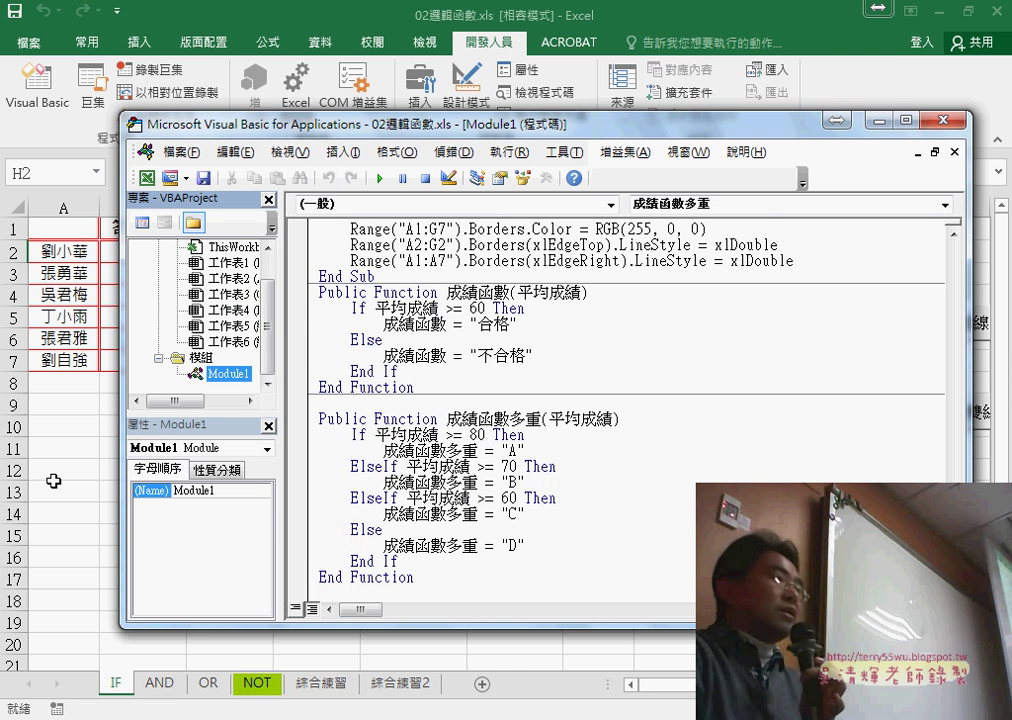
left_click(50, 455)
left_click(662, 252)
left_click(226, 172)
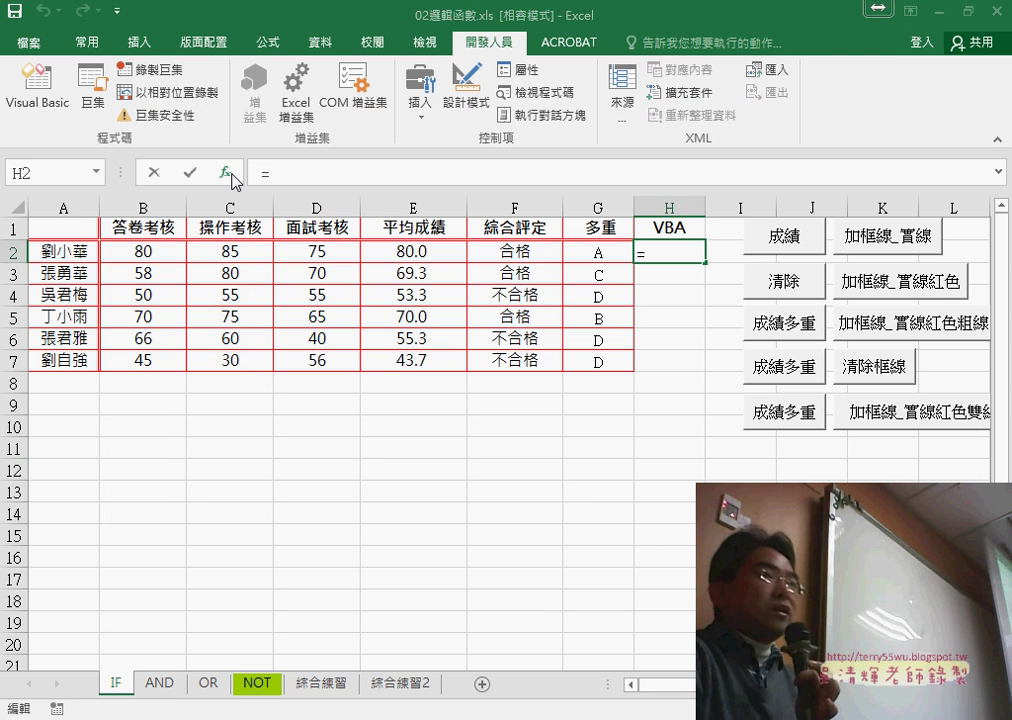
left_click(584, 307)
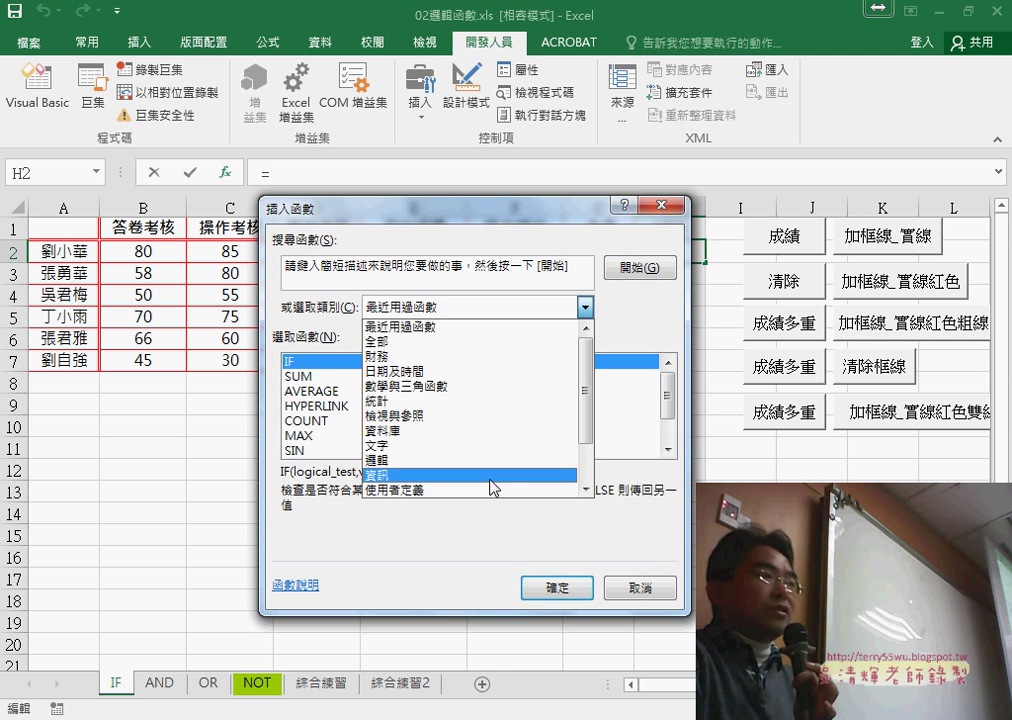
left_click(472, 558)
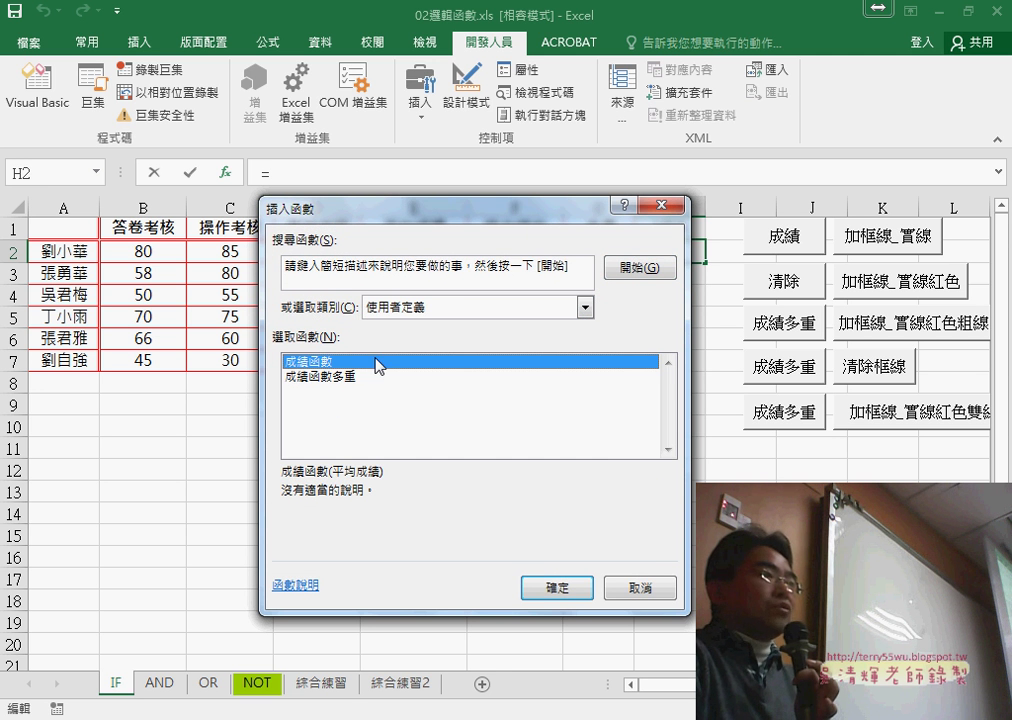
left_click(568, 592)
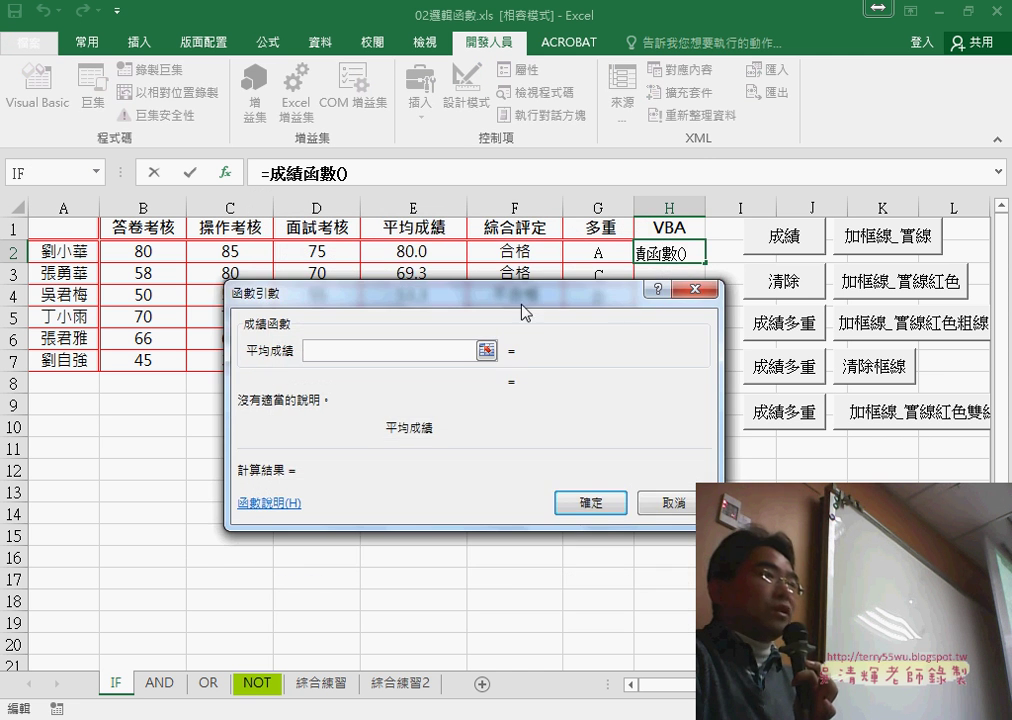
left_click_drag(389, 309, 382, 360)
left_click(410, 252)
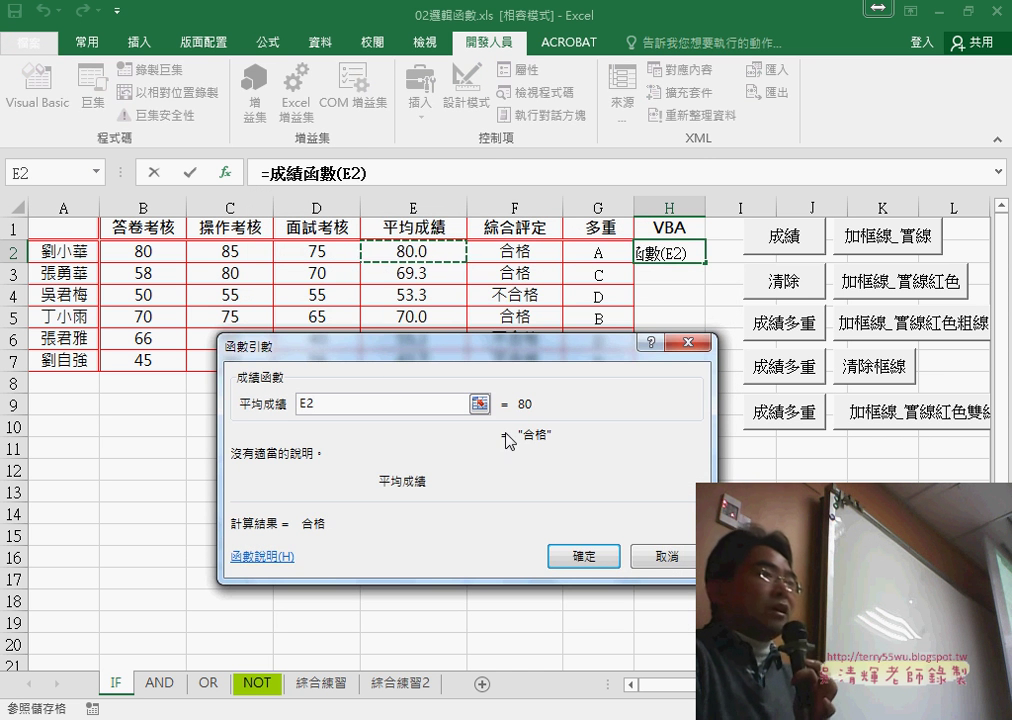
left_click(586, 558)
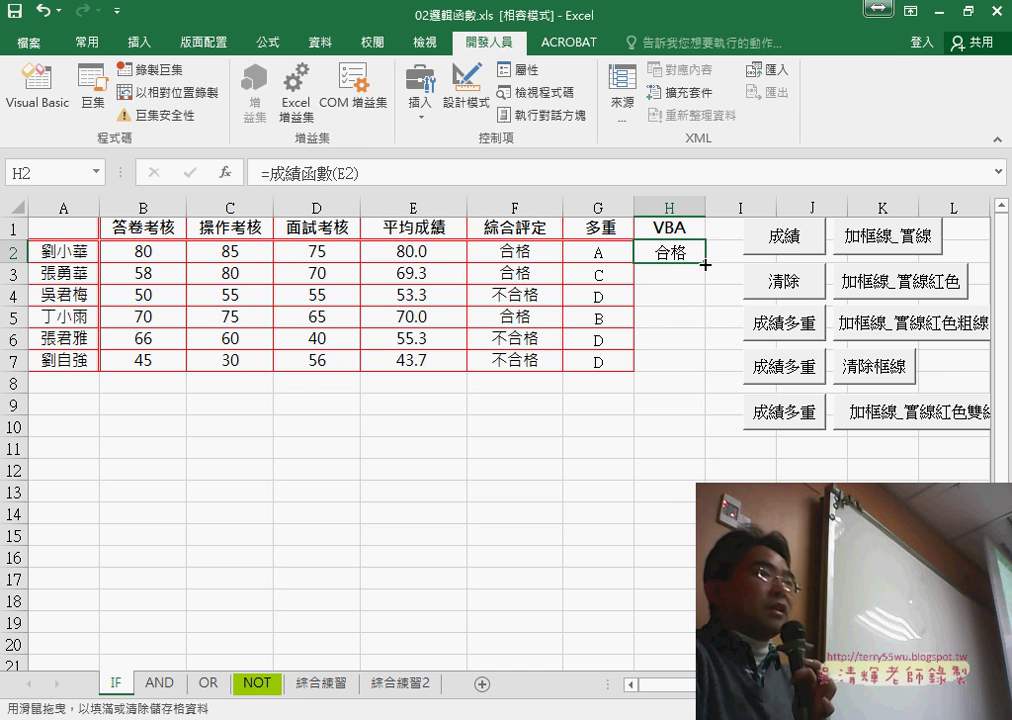
left_click_drag(705, 261, 690, 362)
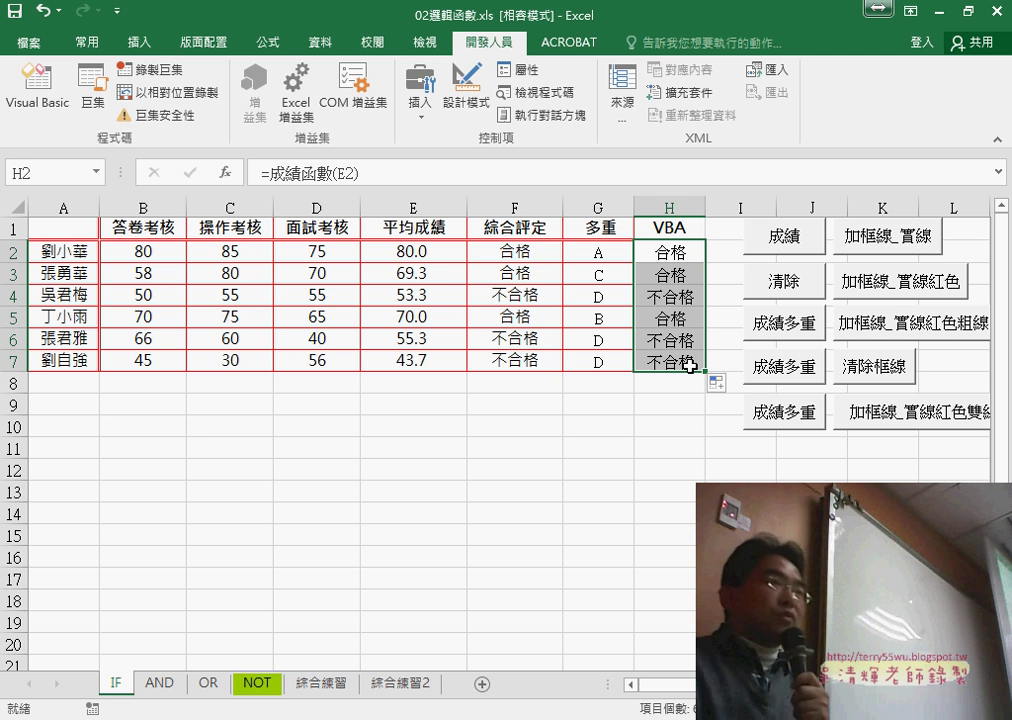
key("Delete")
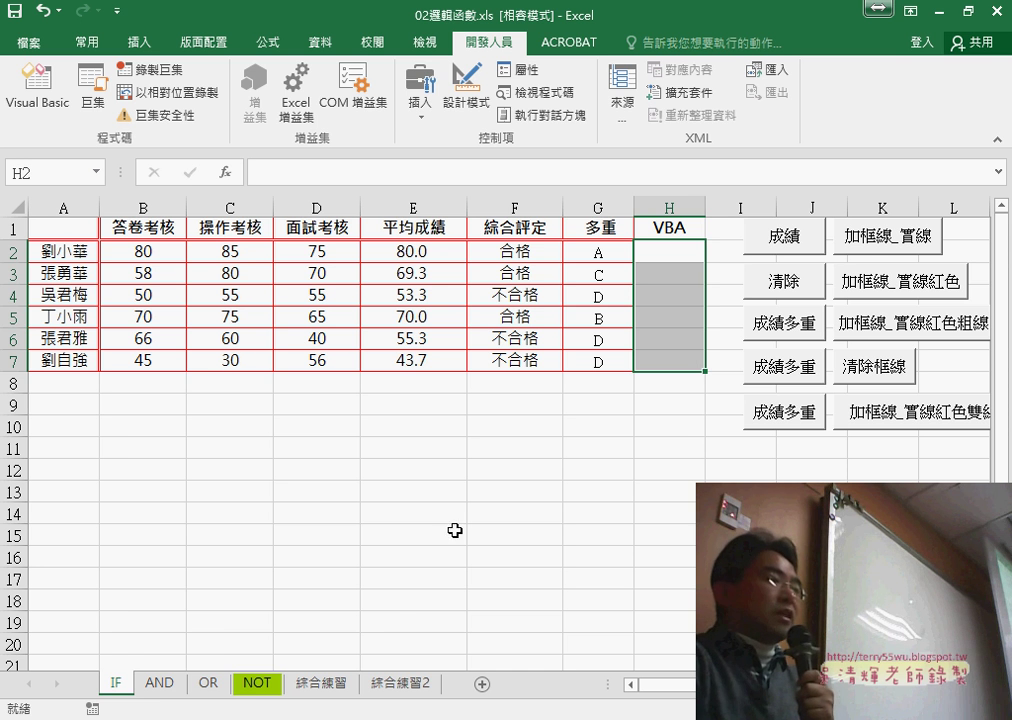
- Cancel the Add Procedure Function setup and highlight Public on the 成績函數 line
mouse_move(368, 709)
left_click(420, 640)
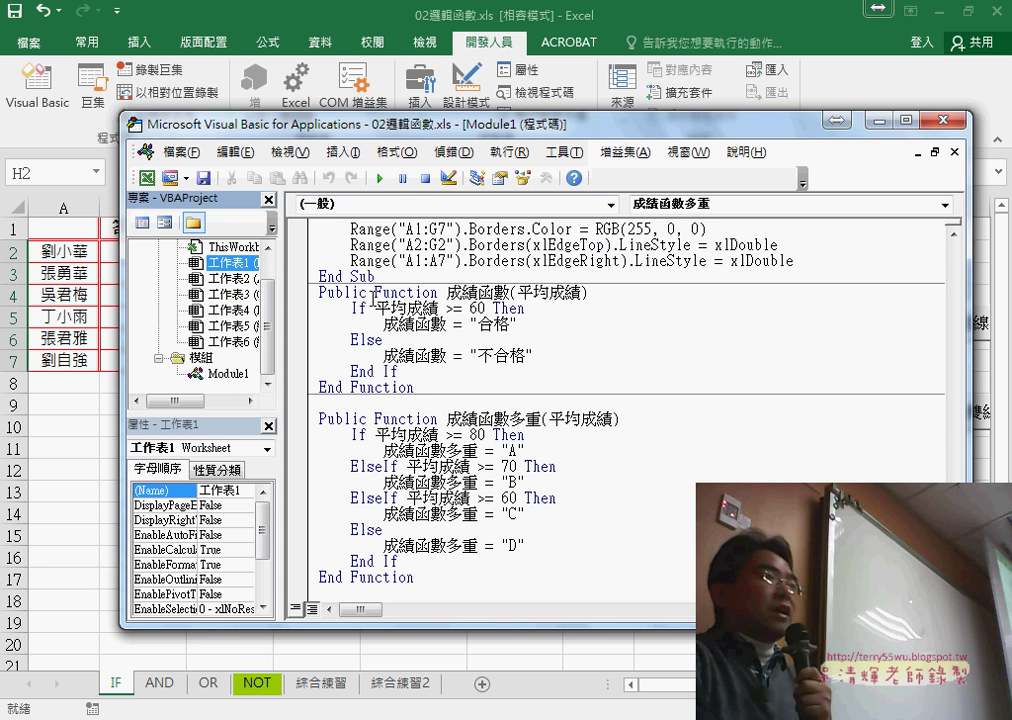
left_click_drag(375, 292, 416, 292)
left_click(343, 152)
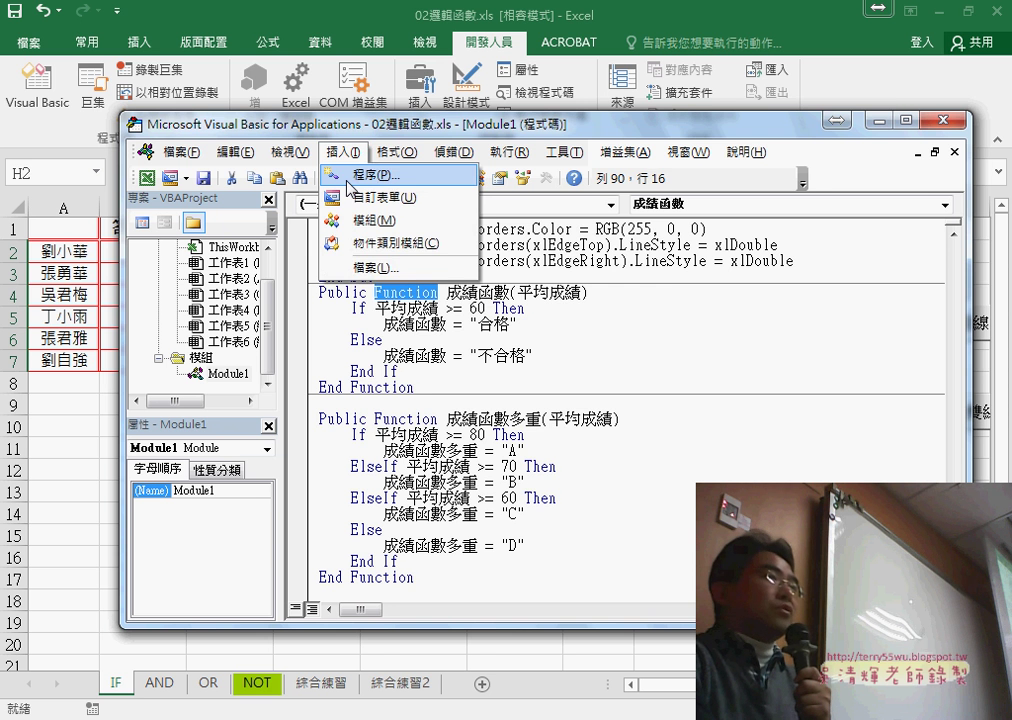
left_click(347, 180)
left_click_drag(450, 158, 527, 323)
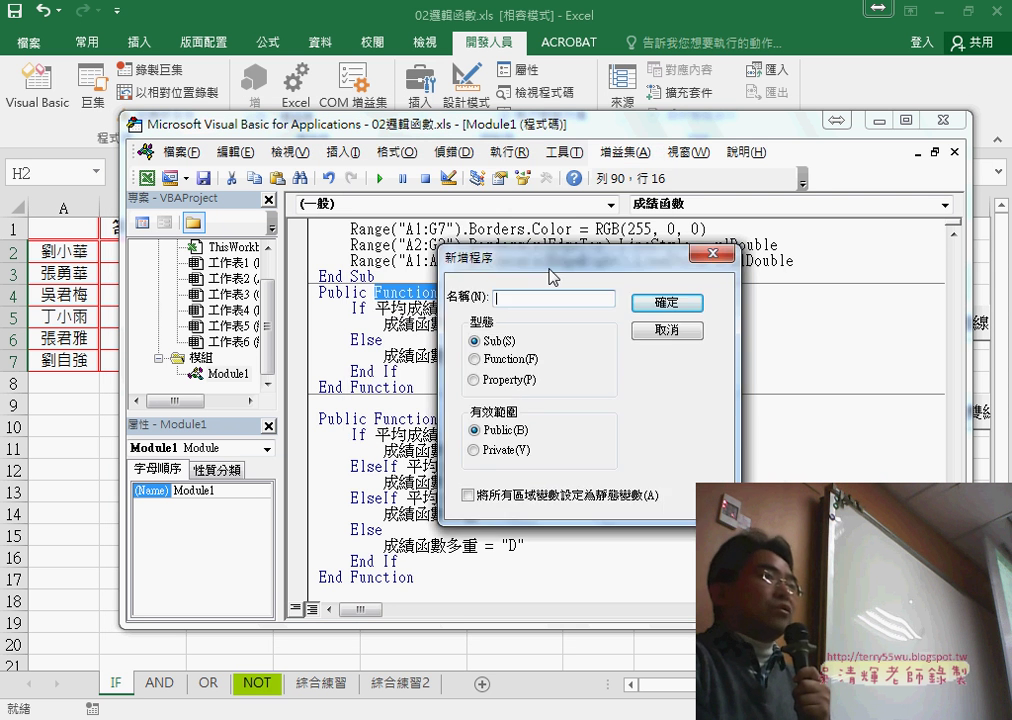
left_click(495, 425)
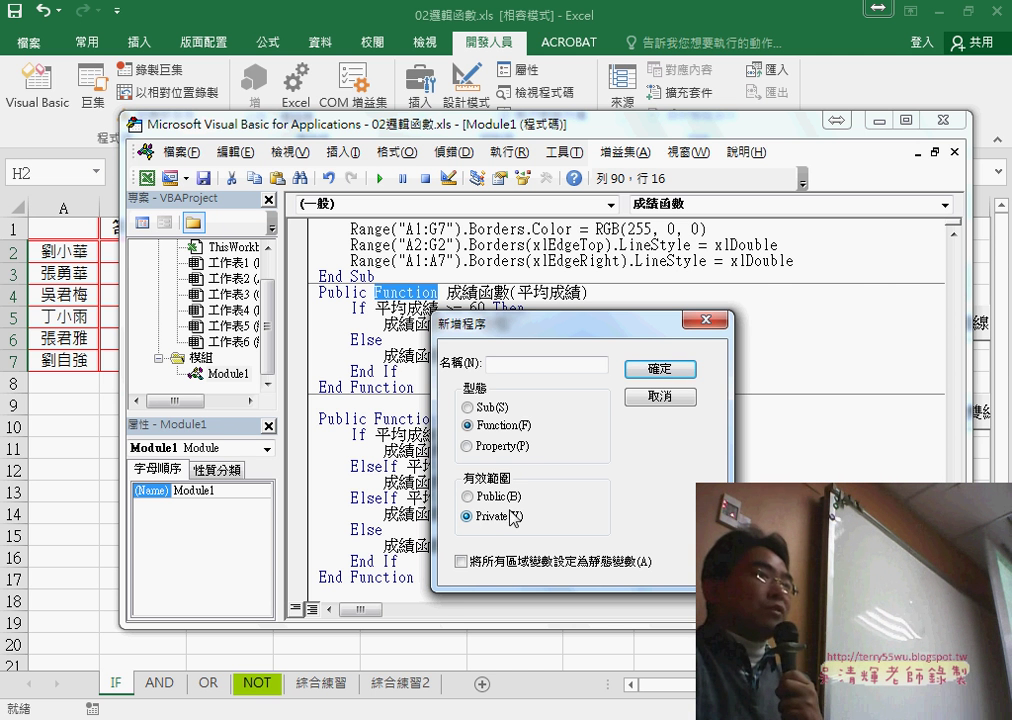
left_click(668, 404)
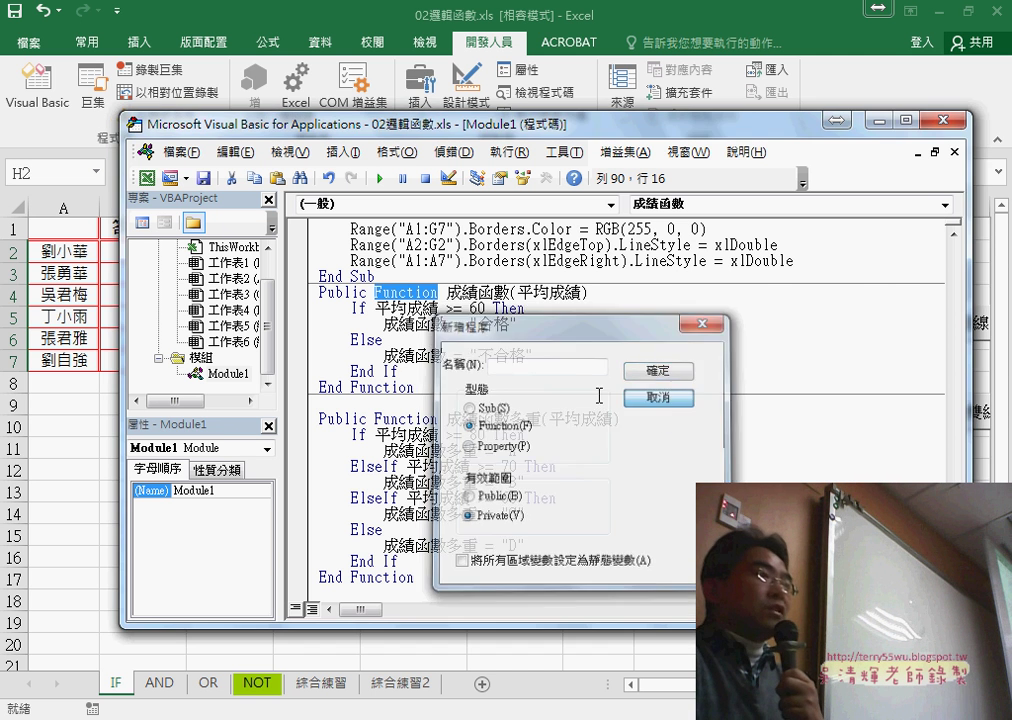
left_click_drag(327, 292, 368, 292)
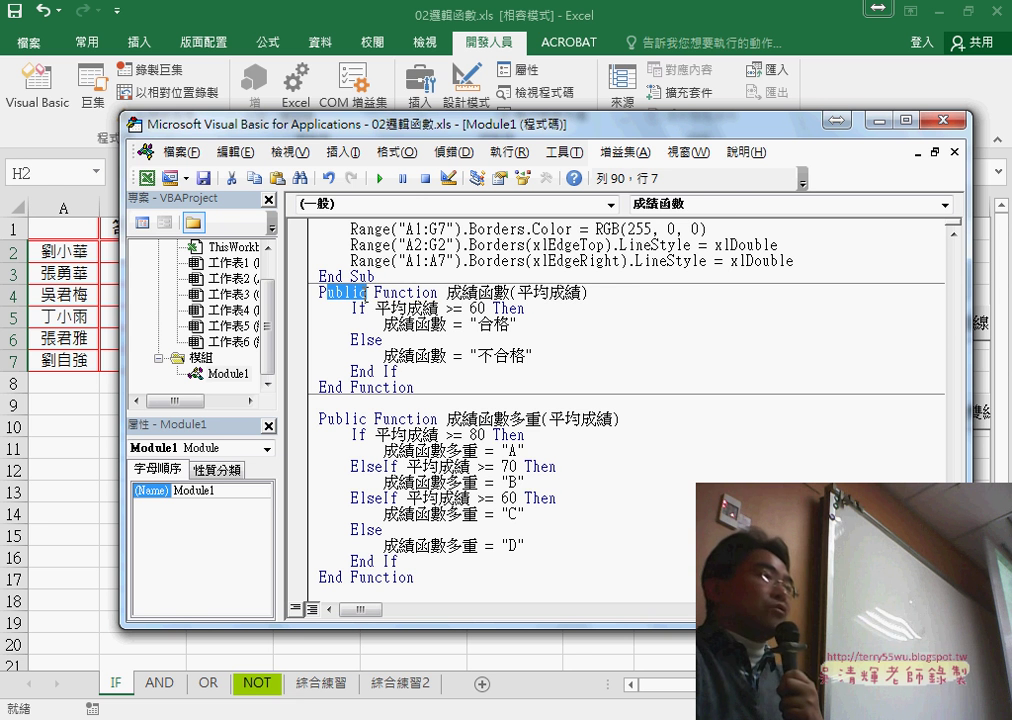
- Add an empty Private Function 成績函數2 through Insert > Procedure after backing out of Insert File
left_click(381, 280)
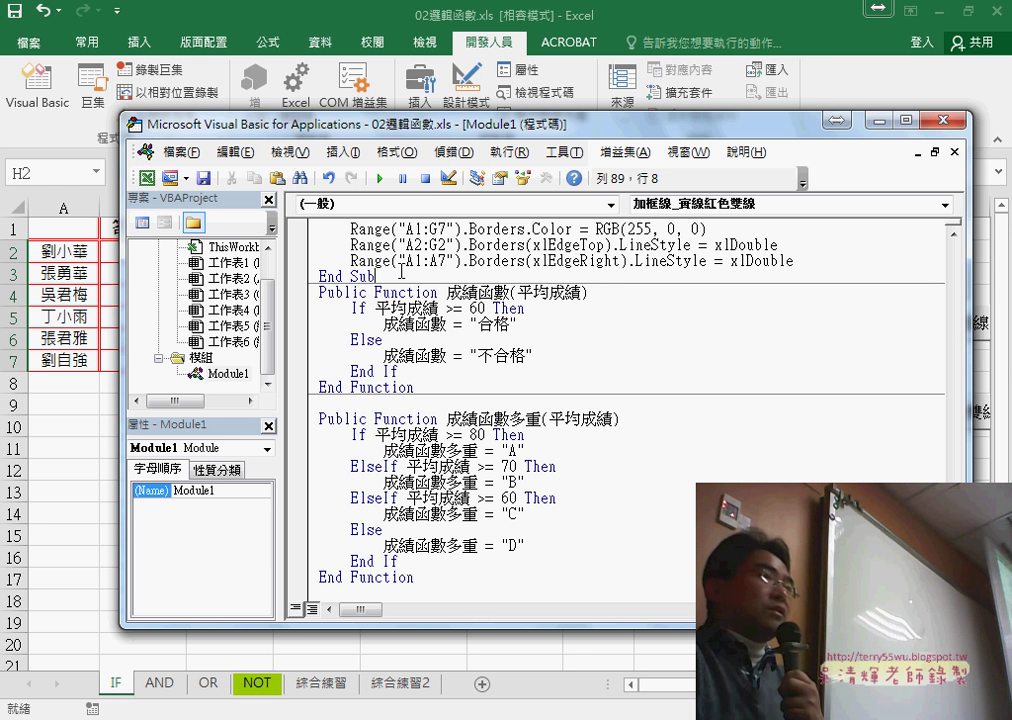
left_click(341, 152)
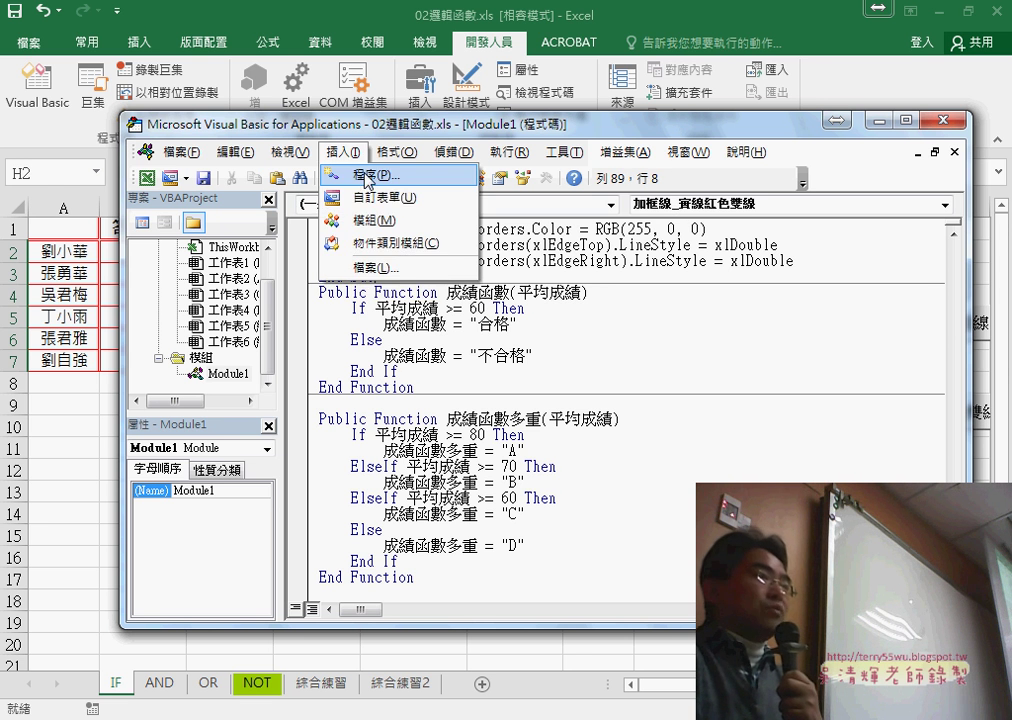
left_click(375, 267)
key("Escape")
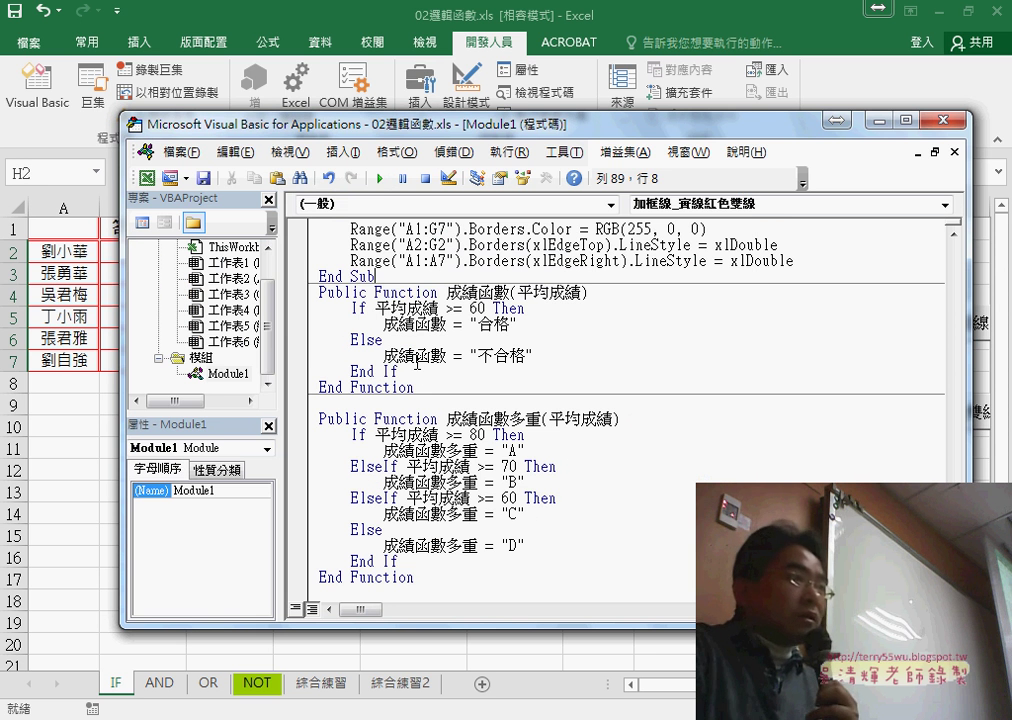
left_click_drag(447, 292, 510, 292)
key("ctrl+c")
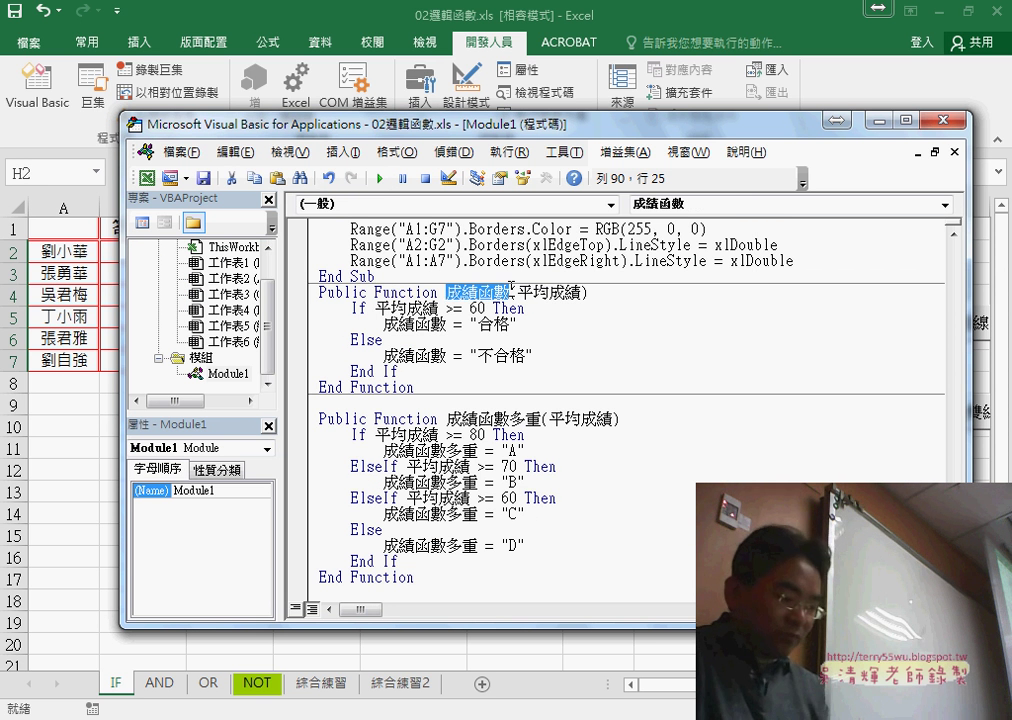
left_click(355, 155)
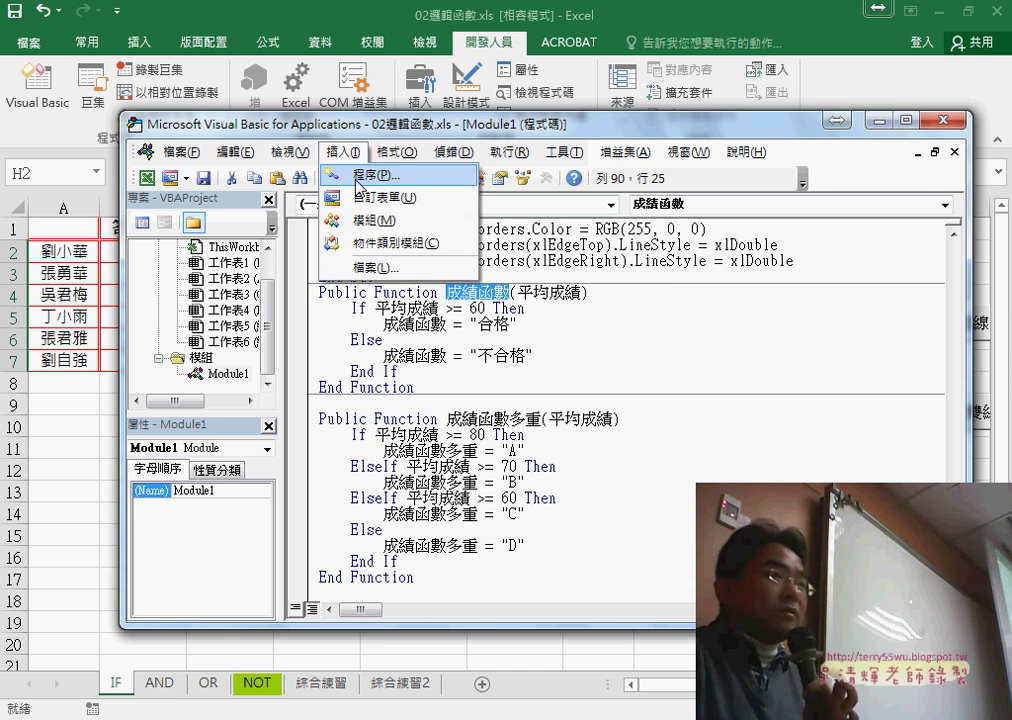
left_click(402, 178)
key("ctrl+v")
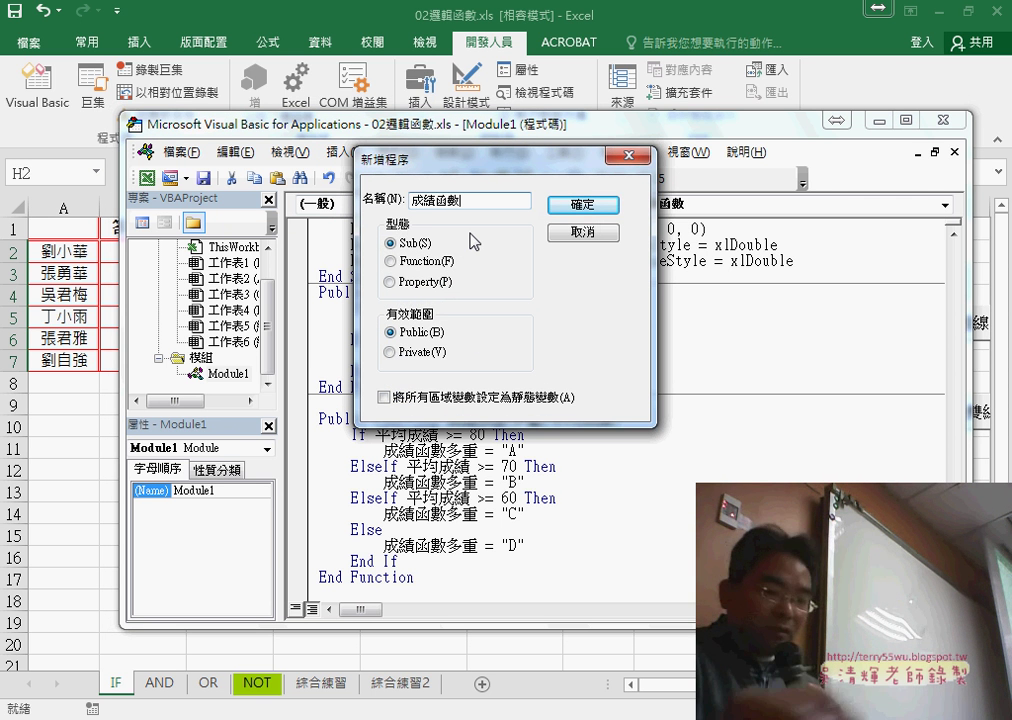
type("2")
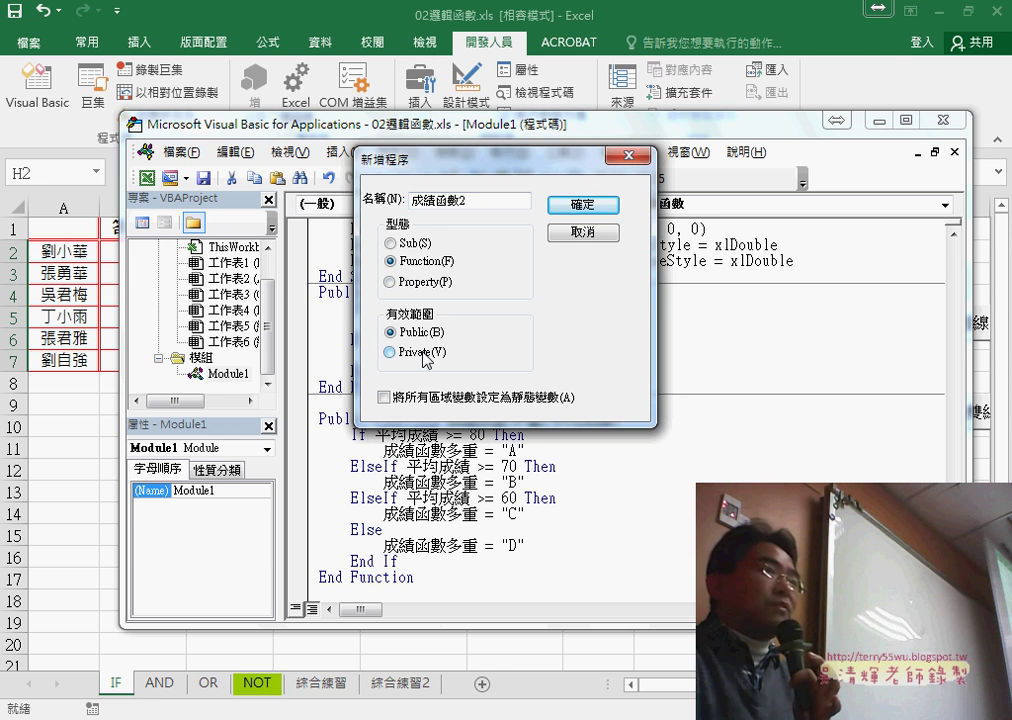
key("Return")
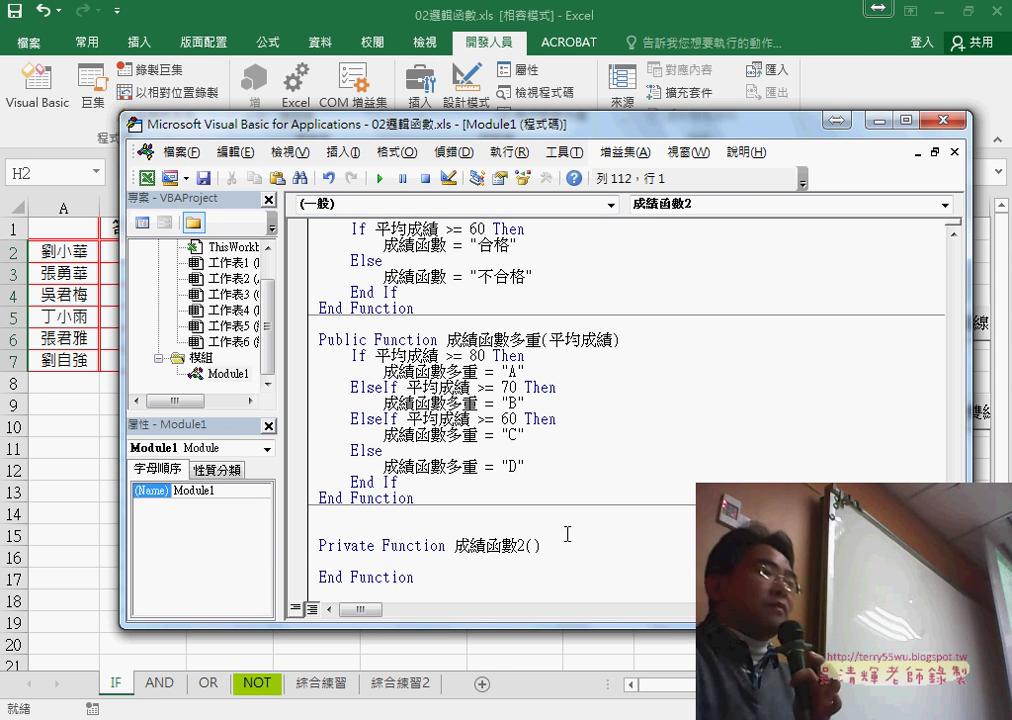
left_click_drag(526, 546, 449, 541)
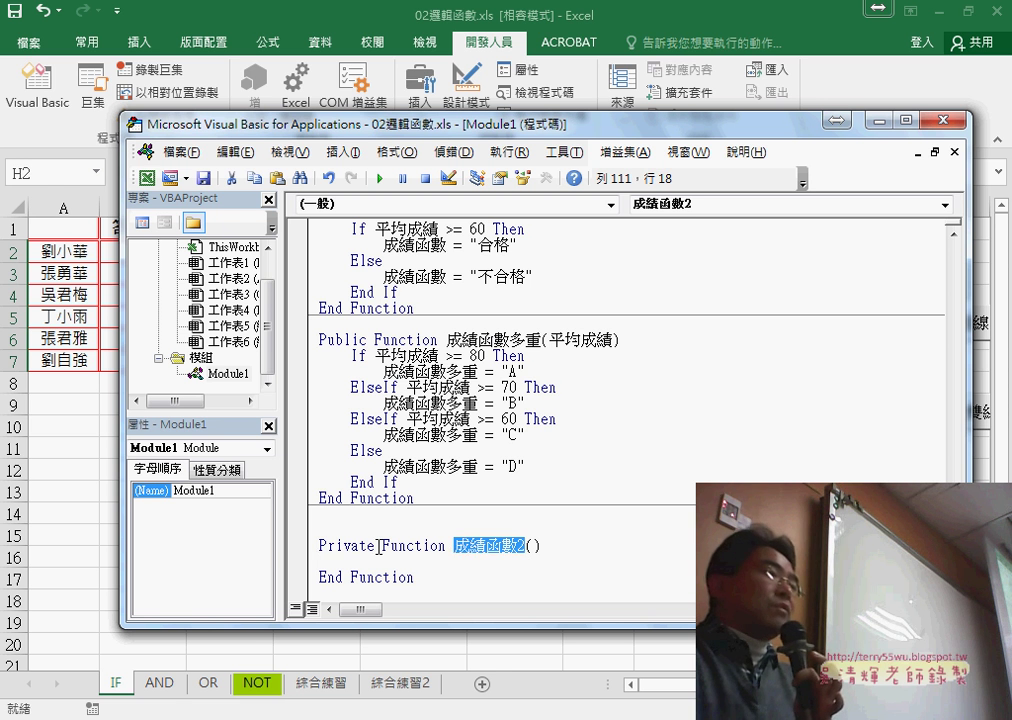
left_click_drag(379, 546, 320, 546)
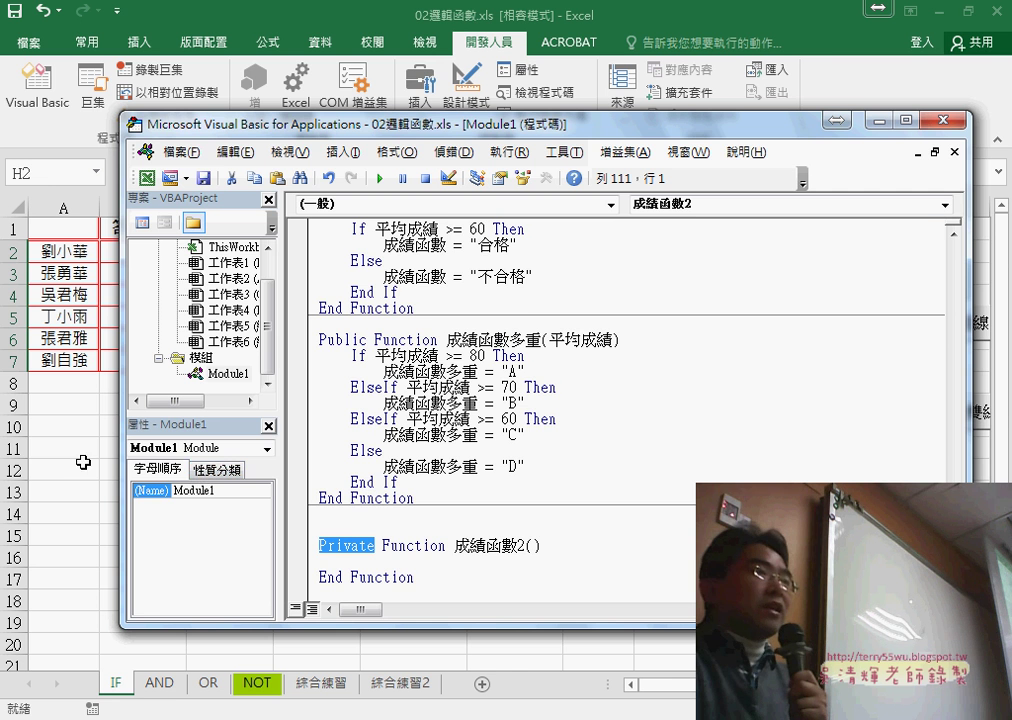
- Check H2's user-defined function list, then delete the Private keyword from 成績函數2
key("alt+F11")
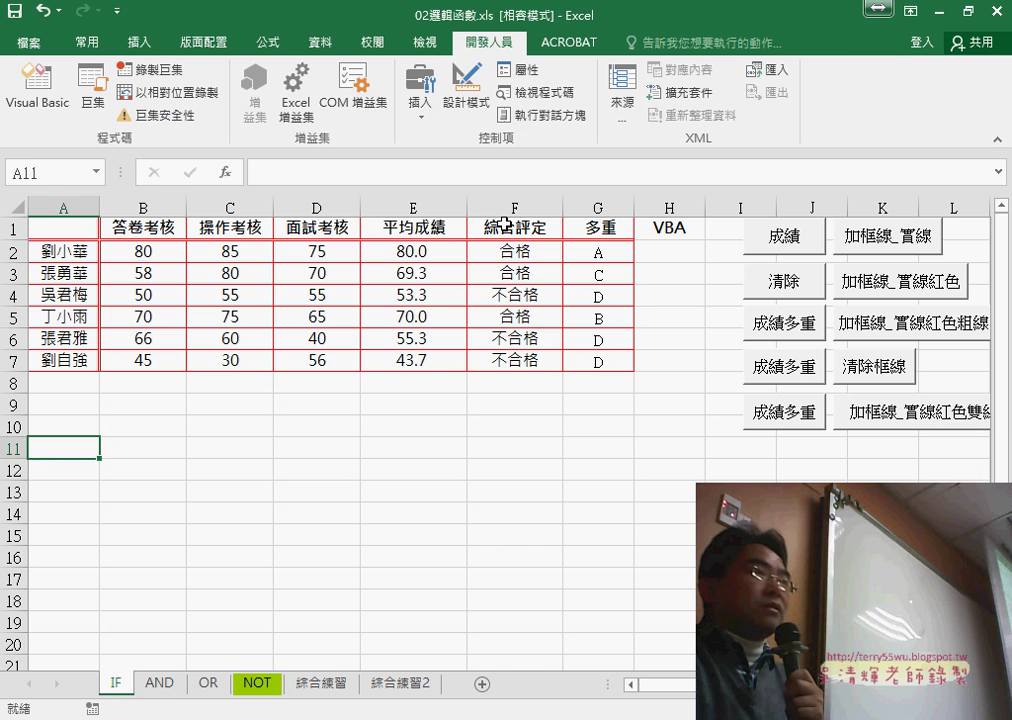
left_click(676, 255)
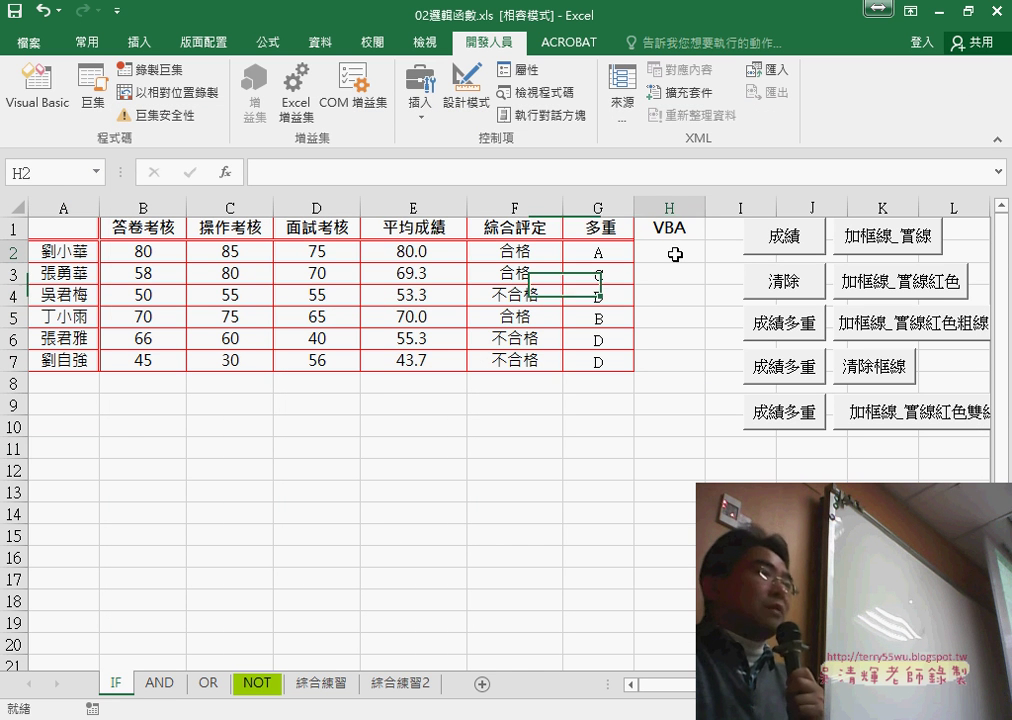
left_click(225, 176)
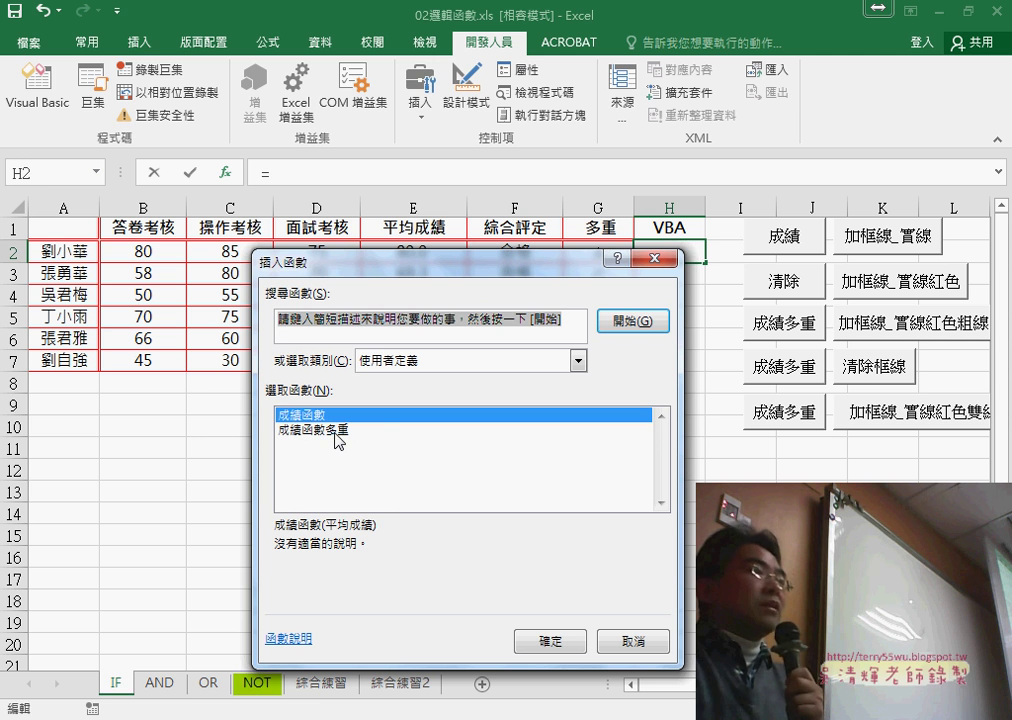
left_click(336, 431)
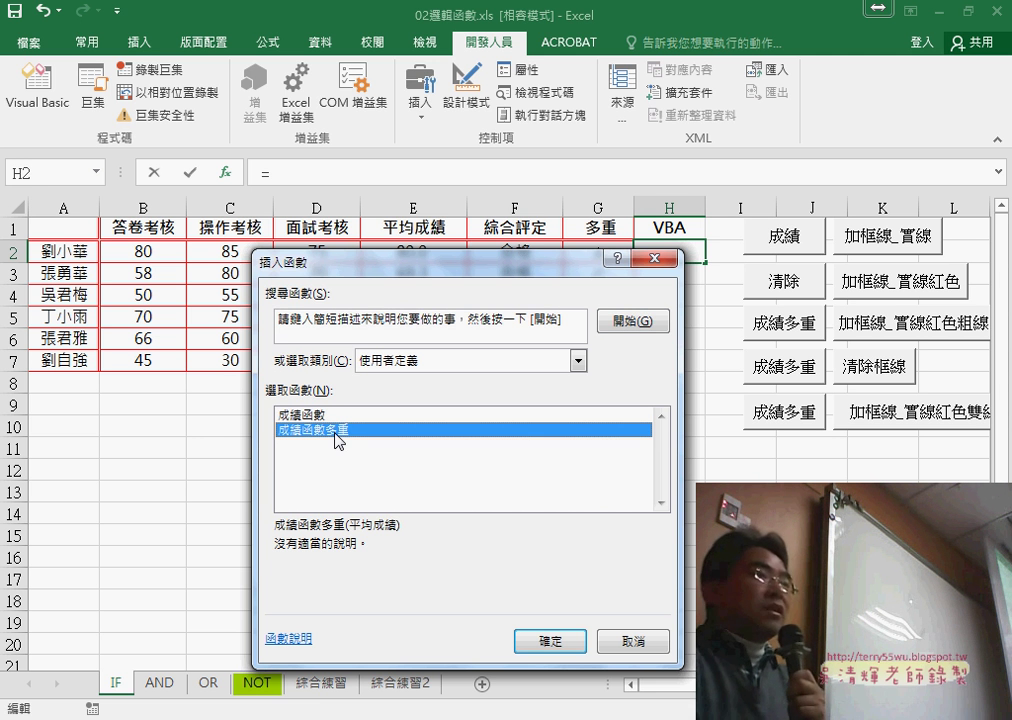
left_click(620, 645)
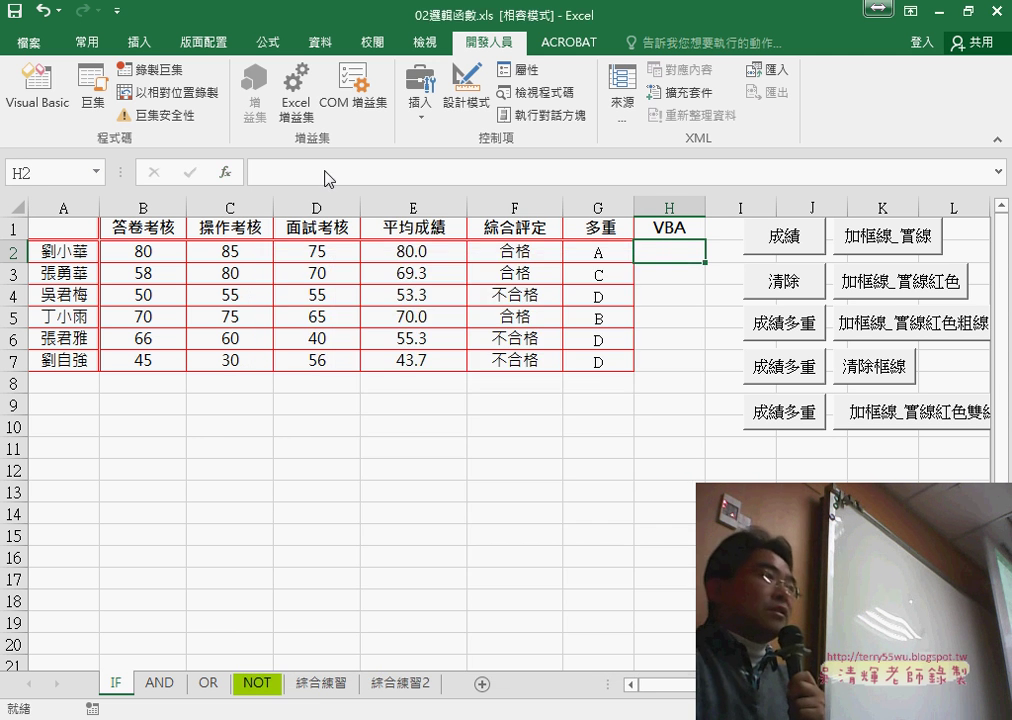
left_click(64, 84)
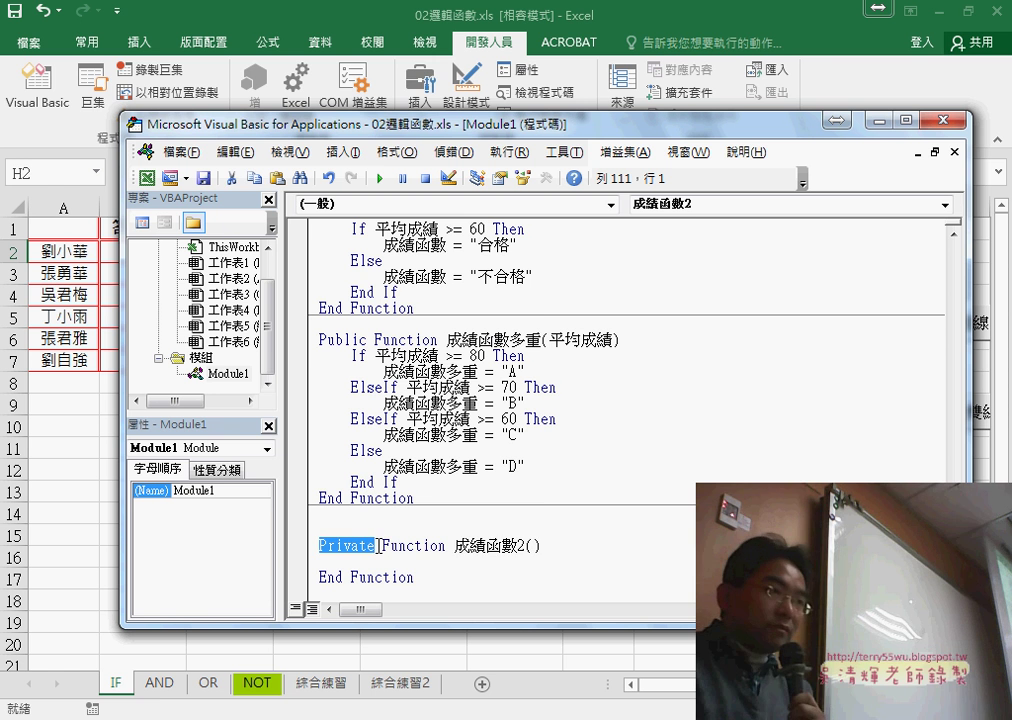
key("Delete")
key("Delete")
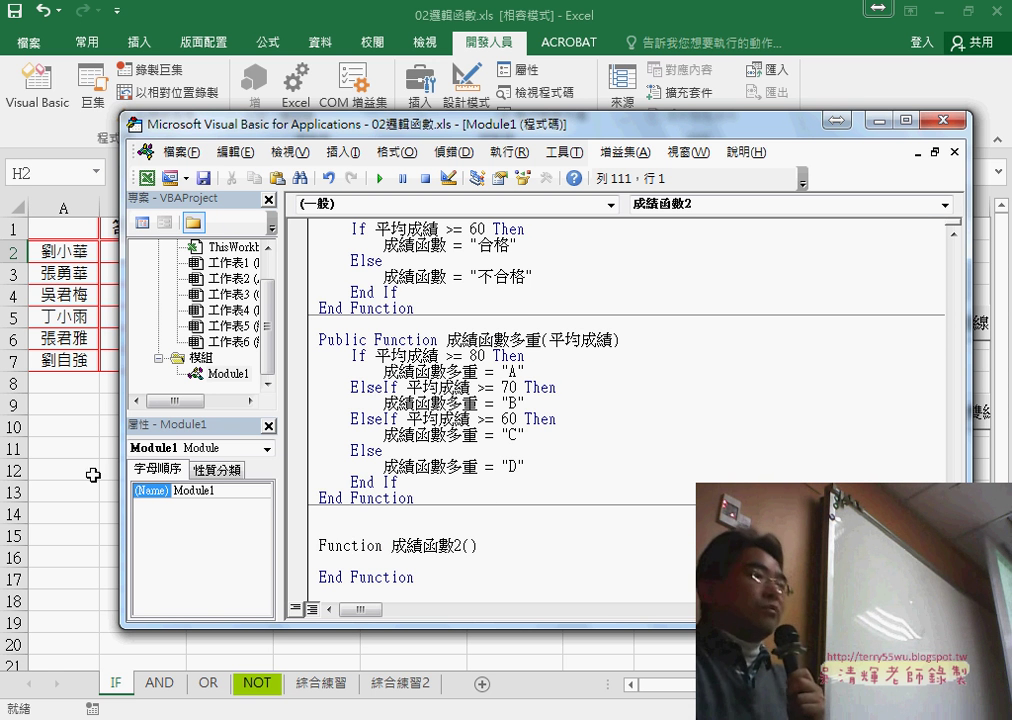
- Pick 成績函數2 for H2 from the user-defined functions, then cancel its Function Arguments dialog
key("alt+F11")
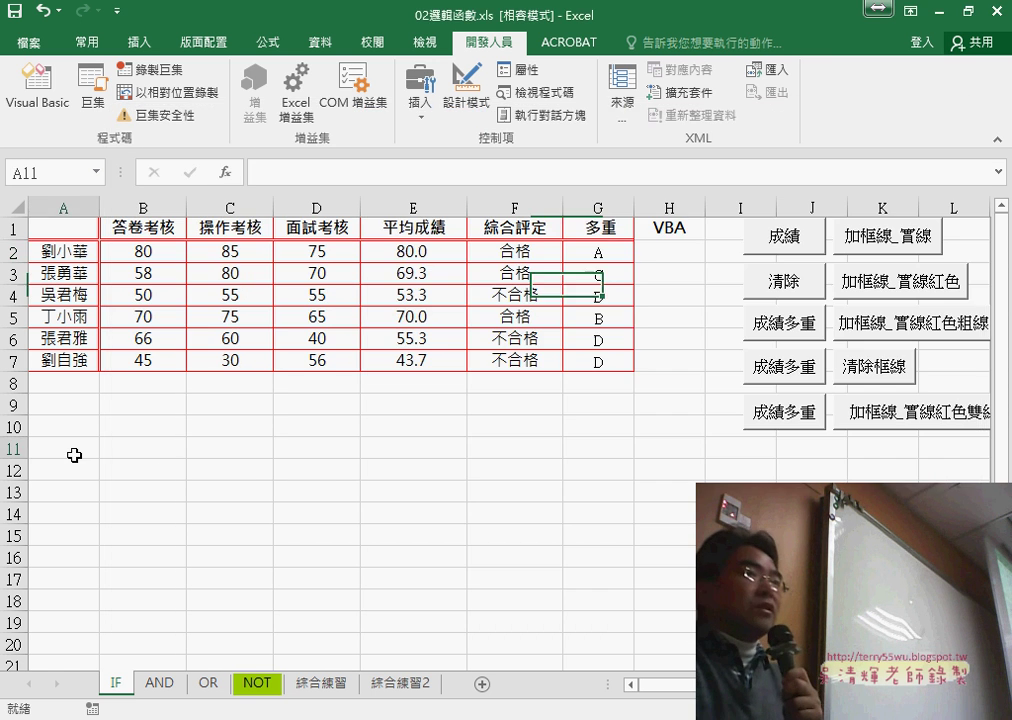
left_click(680, 252)
left_click(225, 172)
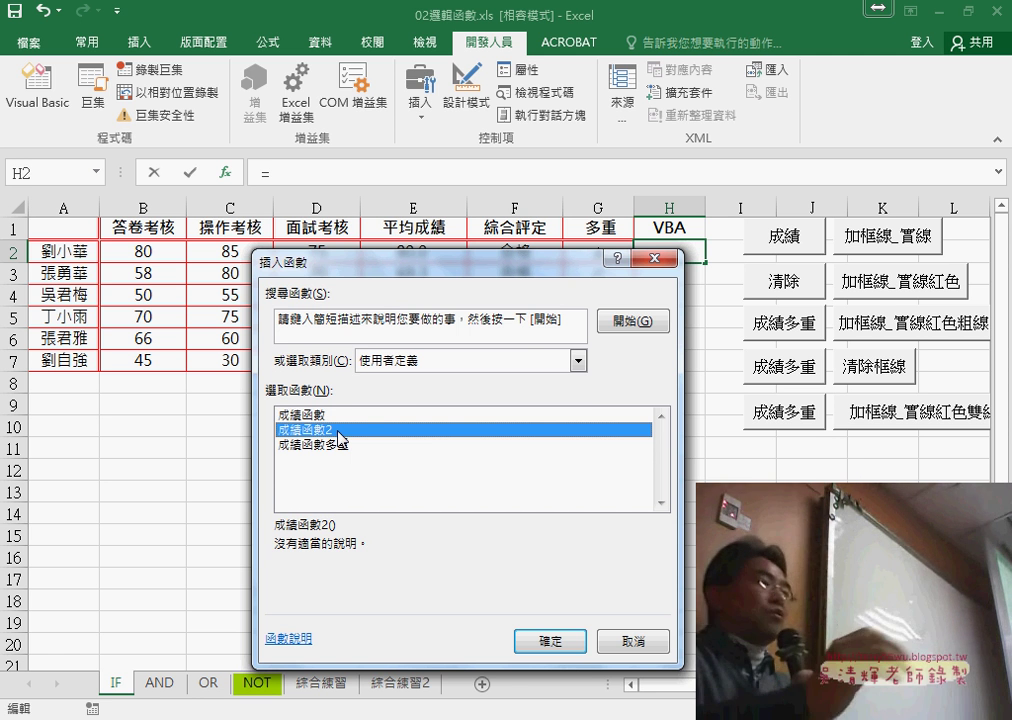
left_click(565, 640)
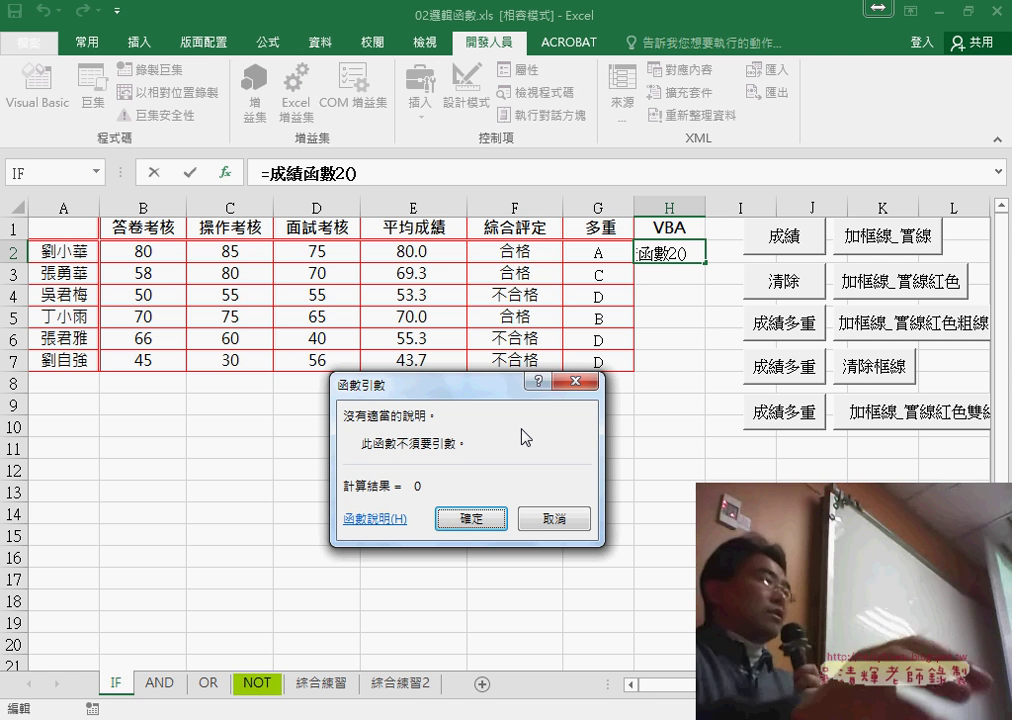
left_click(550, 518)
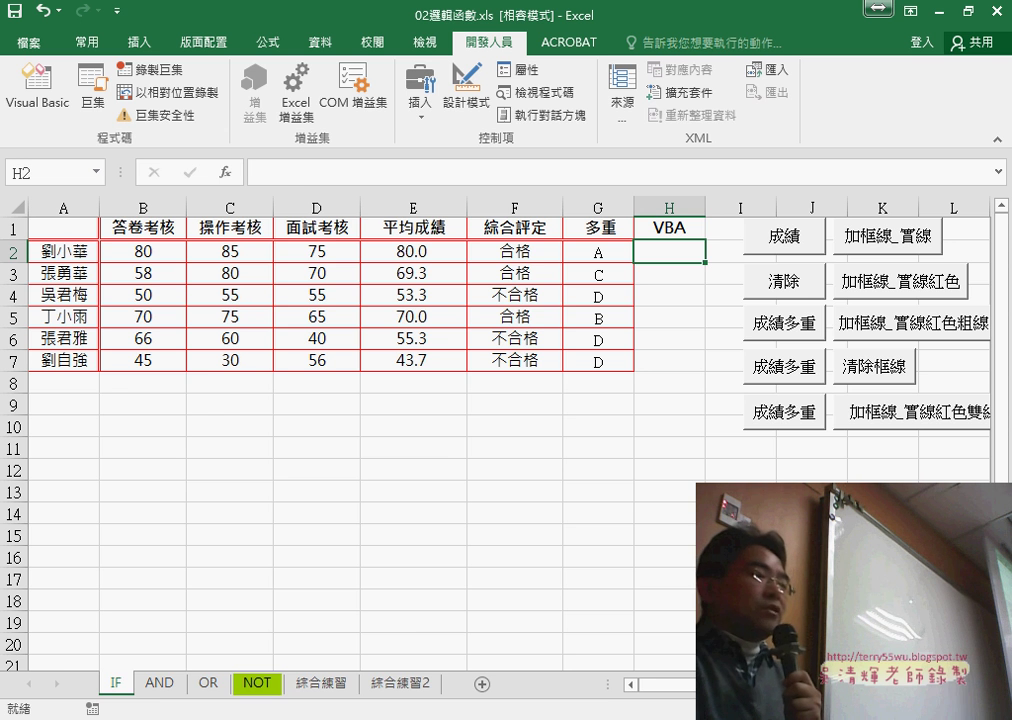
left_click(425, 630)
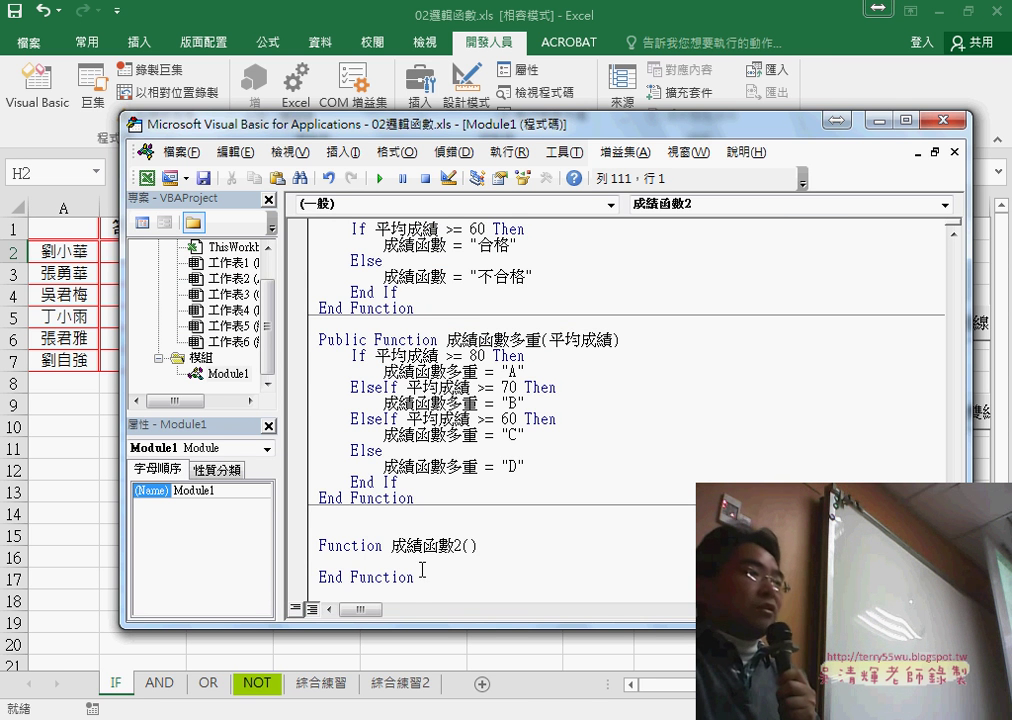
- Delete the empty 成績函數2 block, move the editor to show the table, and select 平均成績
left_click_drag(422, 577, 328, 530)
key("Delete")
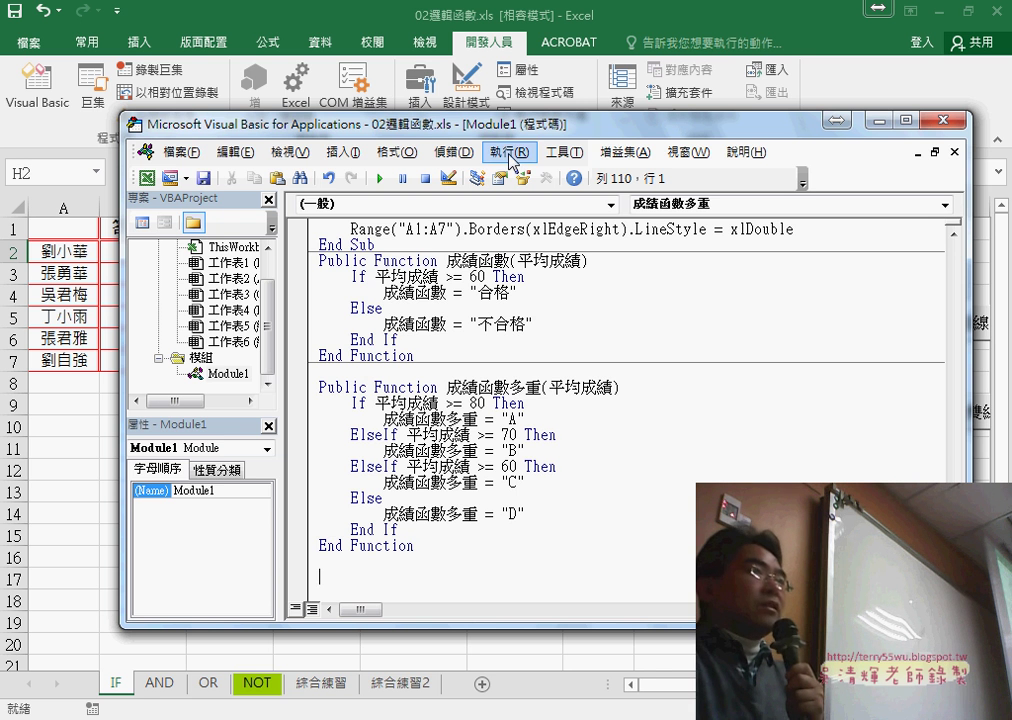
left_click_drag(487, 128, 515, 306)
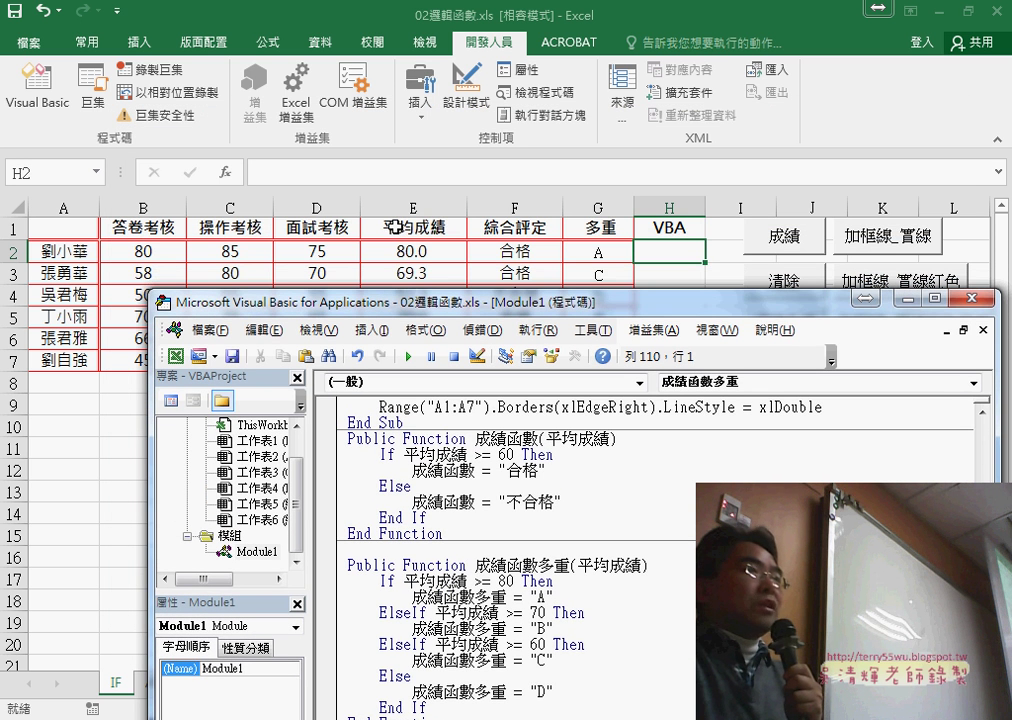
double_click(580, 438)
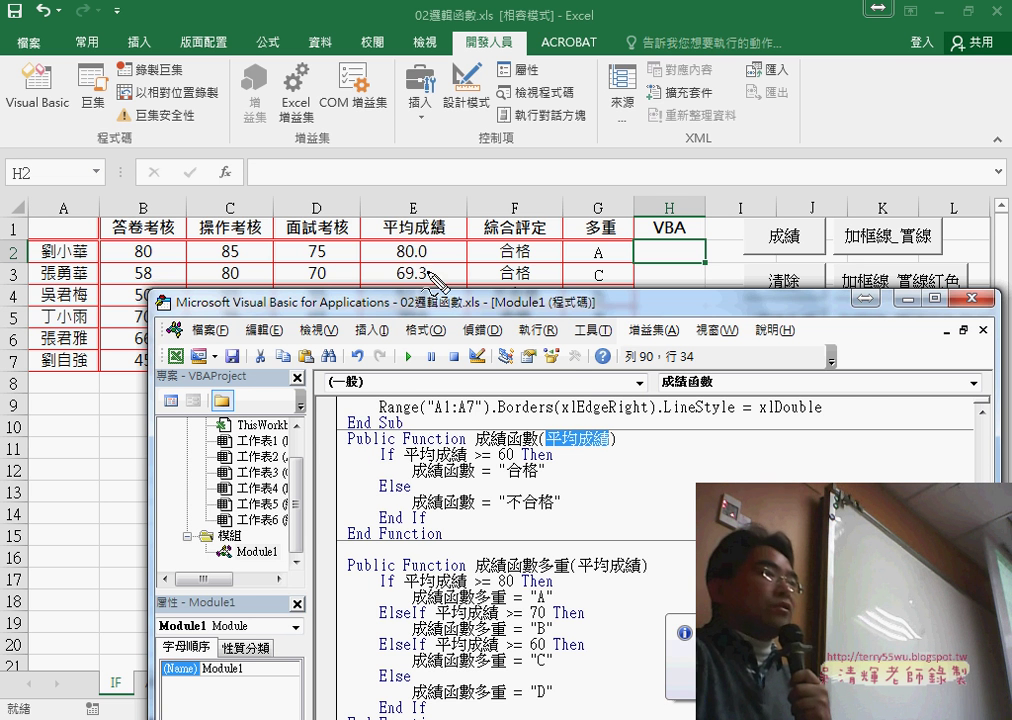
left_click_drag(414, 233, 585, 433)
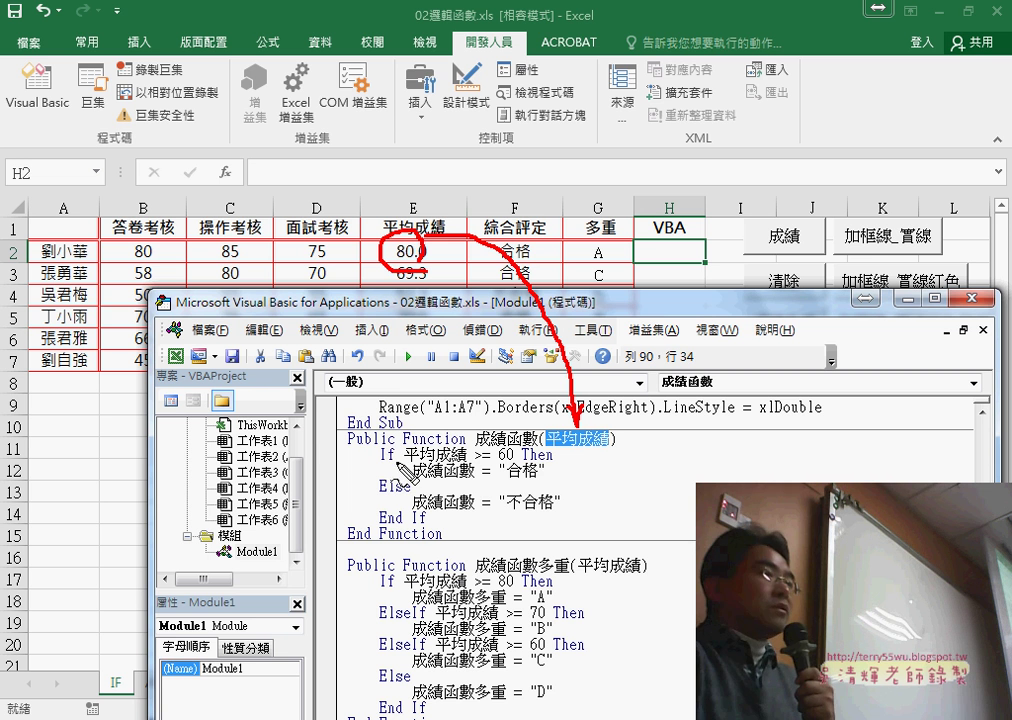
left_click_drag(413, 462, 465, 459)
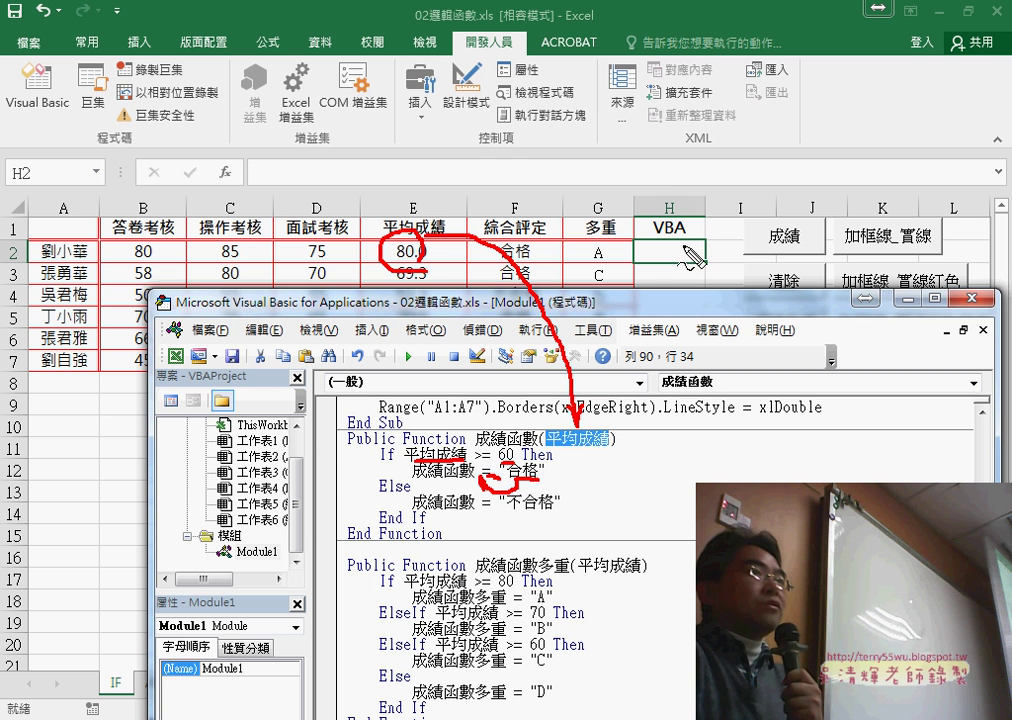
left_click_drag(670, 182, 675, 183)
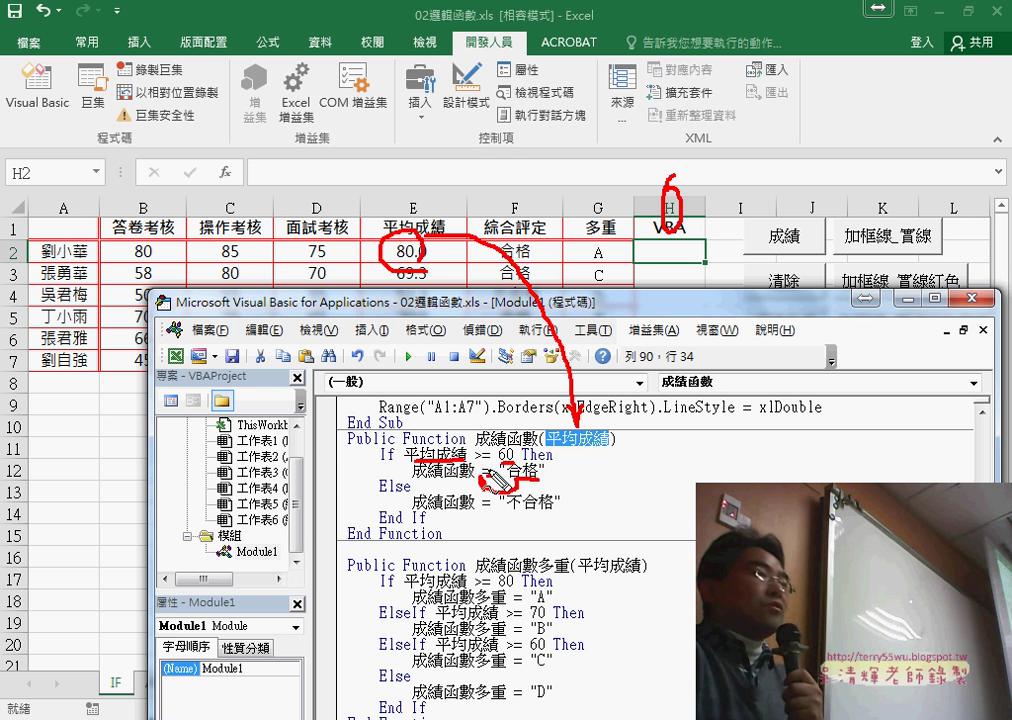
mouse_move(495, 450)
left_mouse_down()
mouse_move(540, 447)
mouse_move(540, 474)
left_mouse_up()
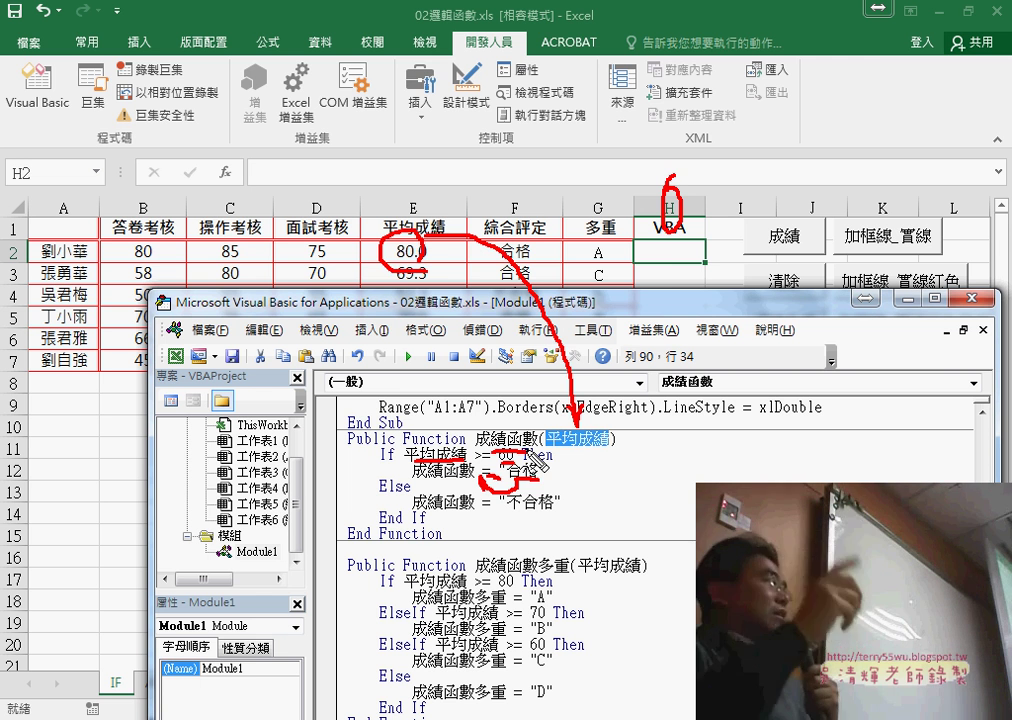
key("Escape")
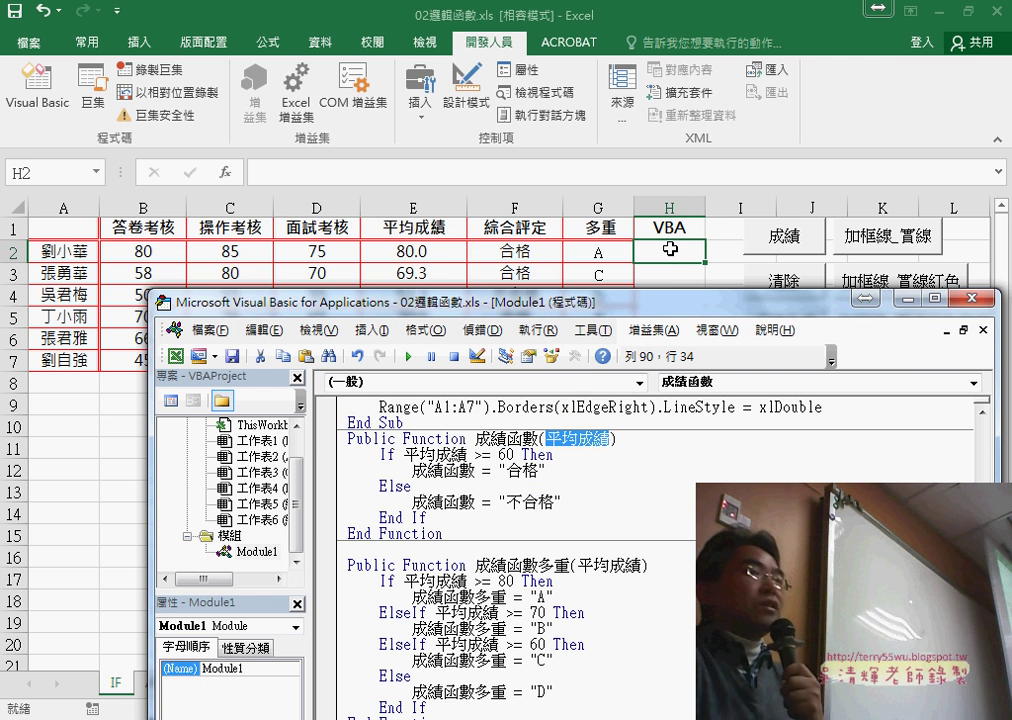
- Review the 成績函數 code and the B and C ElseIf branches of 成績函數多重
left_click_drag(641, 311, 585, 164)
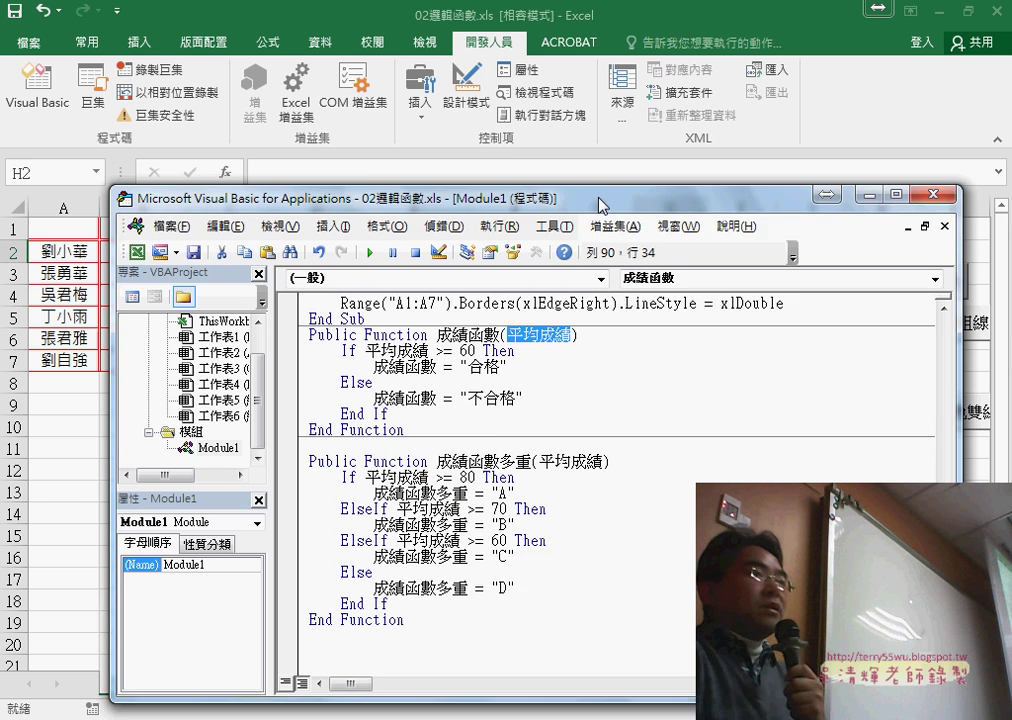
left_click(420, 417)
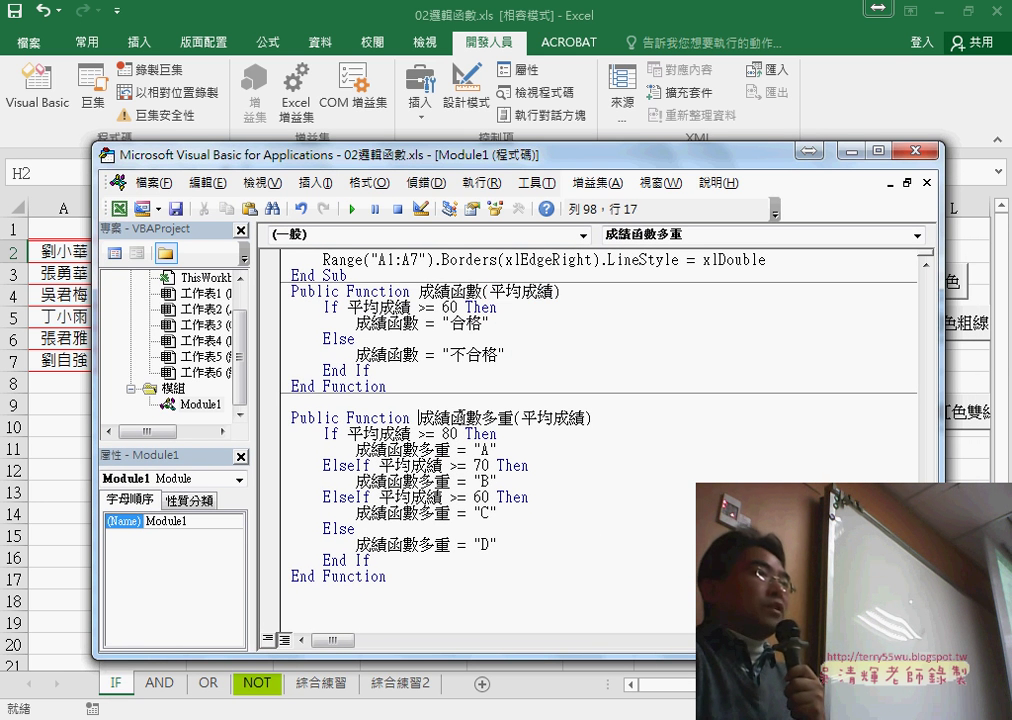
left_click_drag(395, 386, 279, 297)
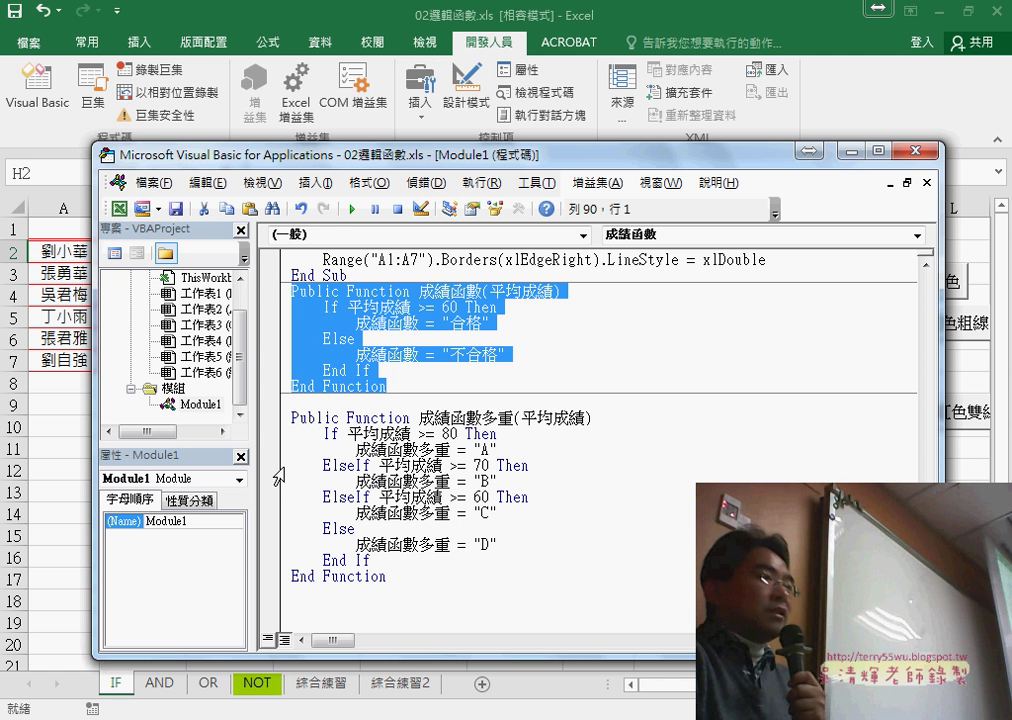
left_click_drag(276, 466, 274, 516)
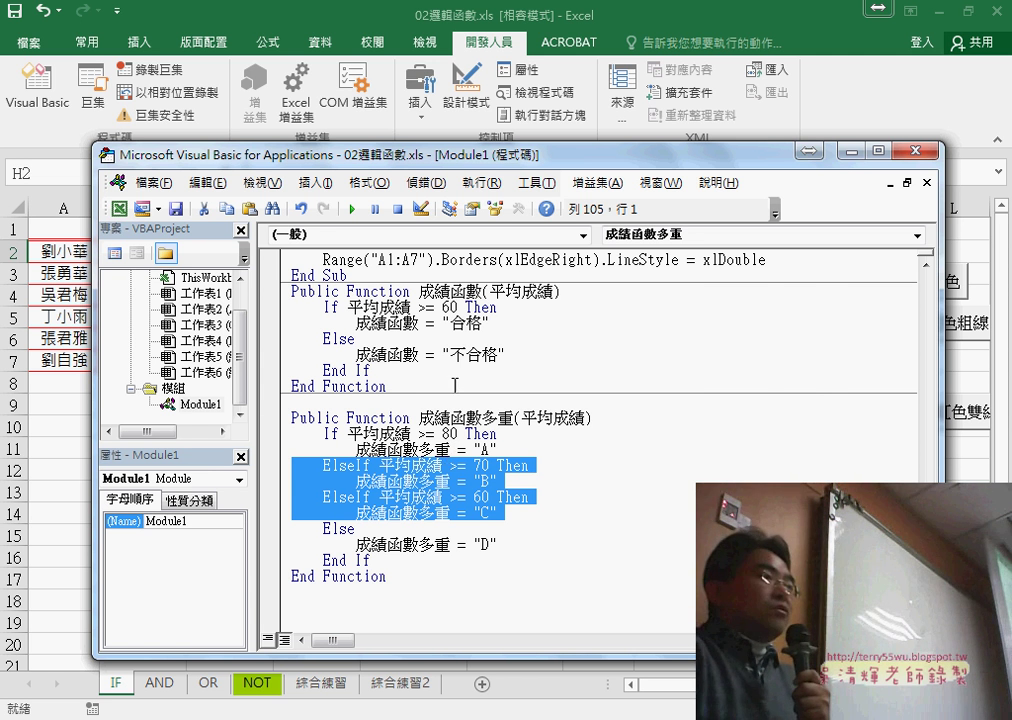
left_click_drag(416, 388, 272, 307)
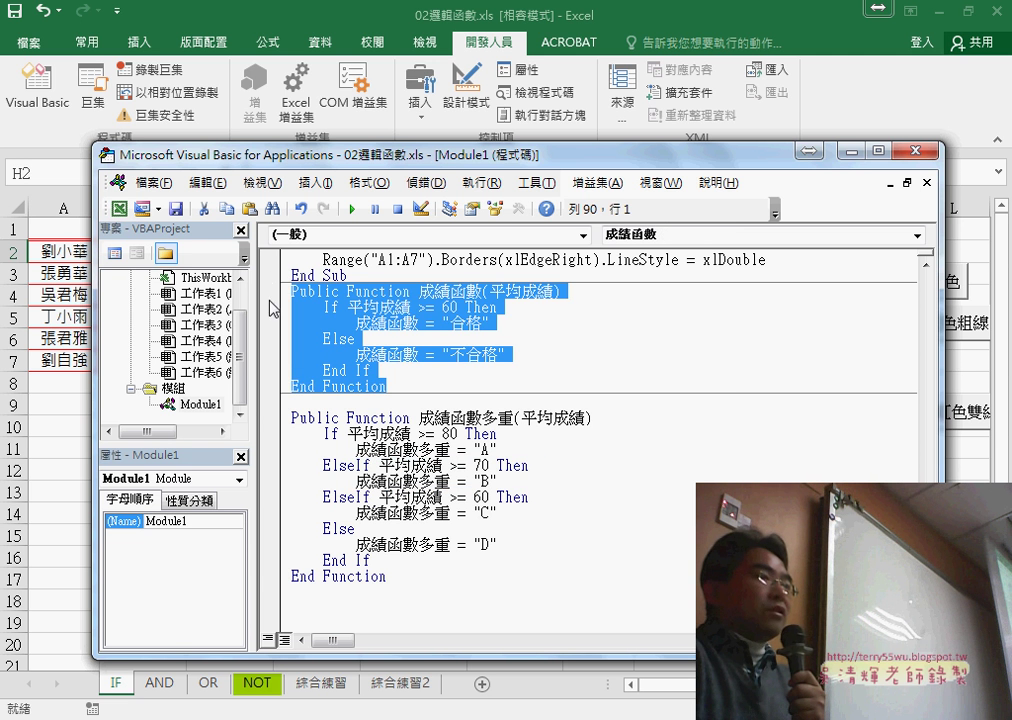
- Delete and retype 多重 on the line returning A in 成績函數多重, then go back to the sheet
left_click_drag(482, 420, 512, 420)
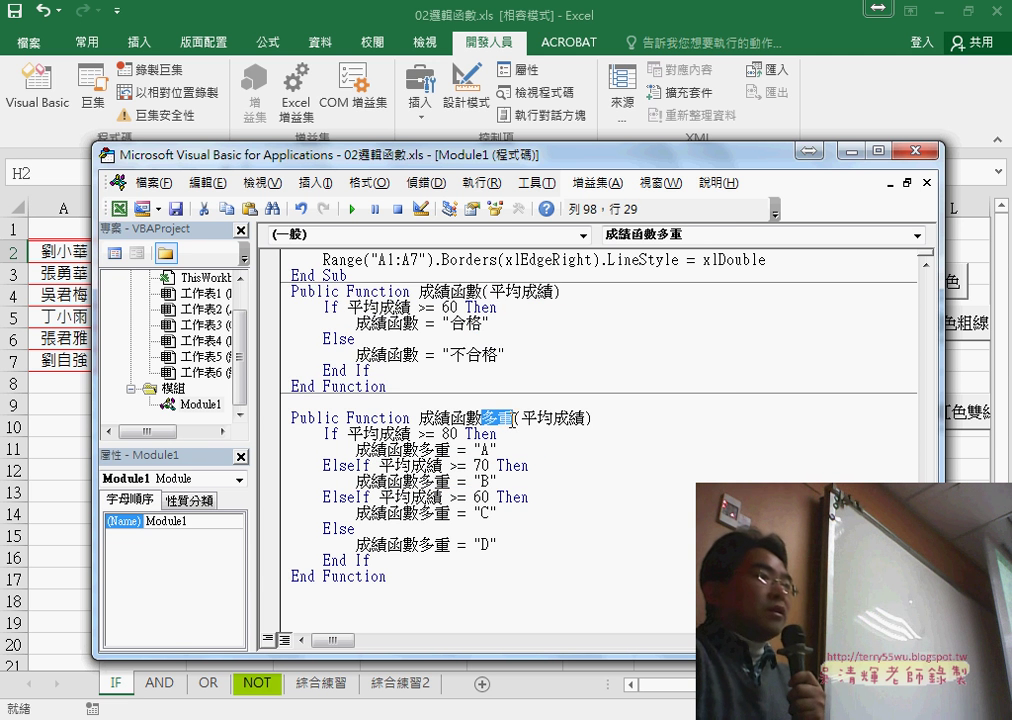
left_click_drag(418, 450, 451, 450)
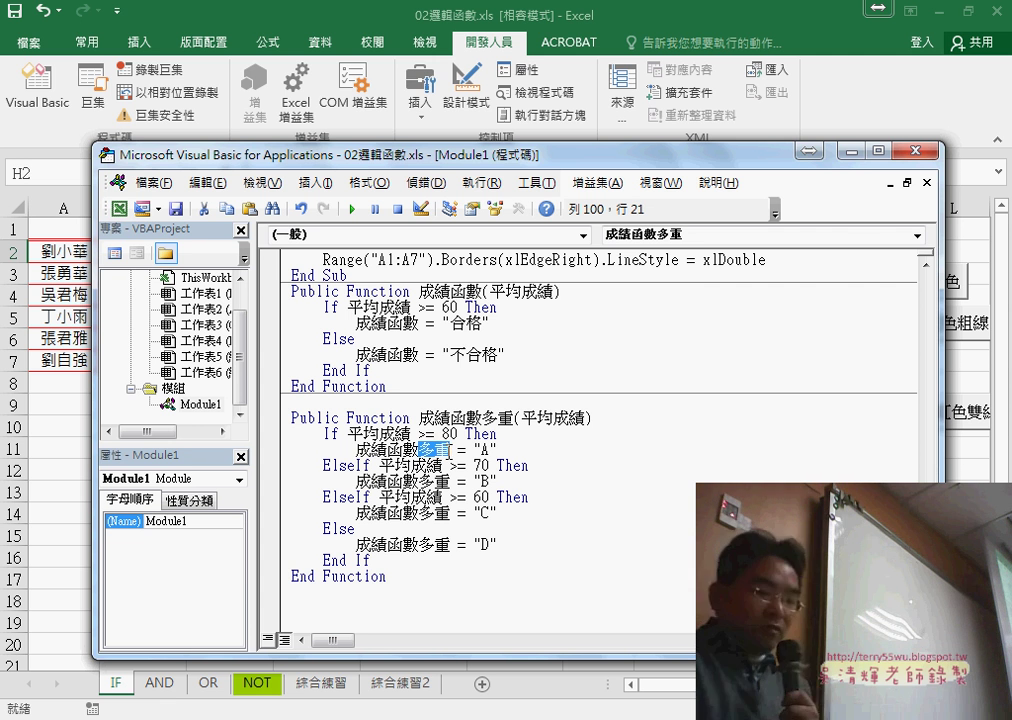
key("Delete")
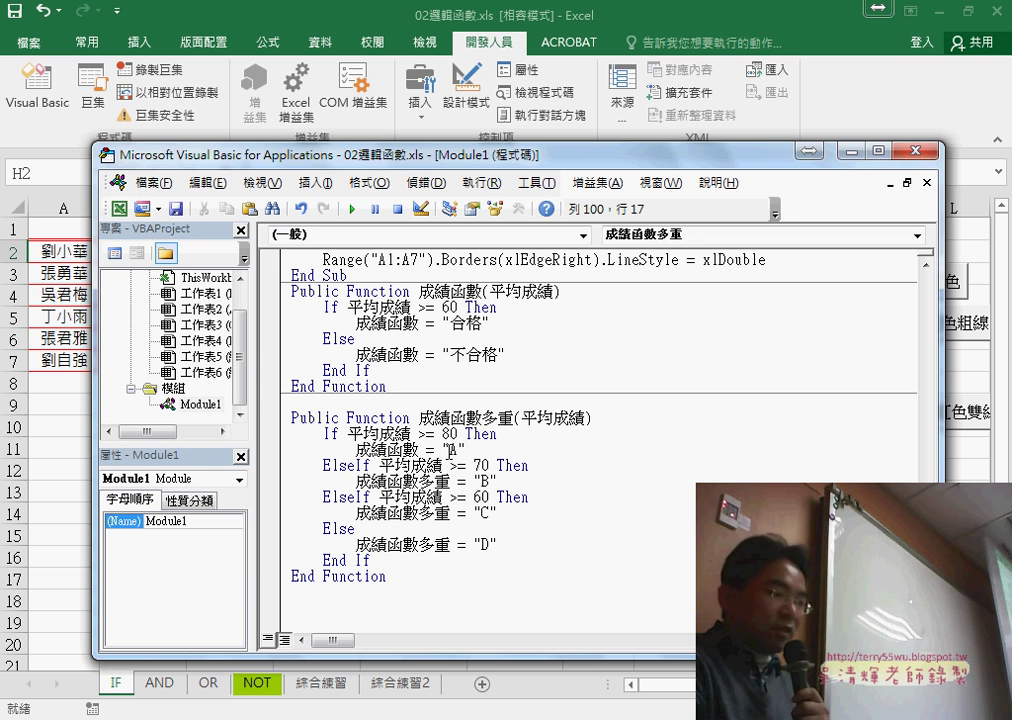
type("多重")
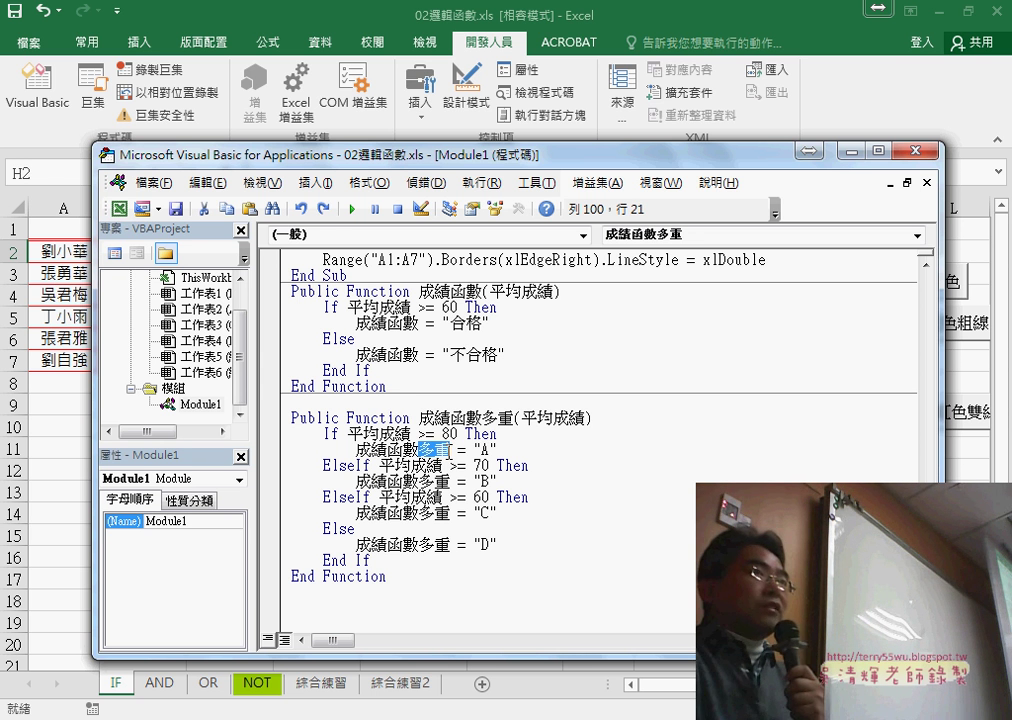
left_click(630, 25)
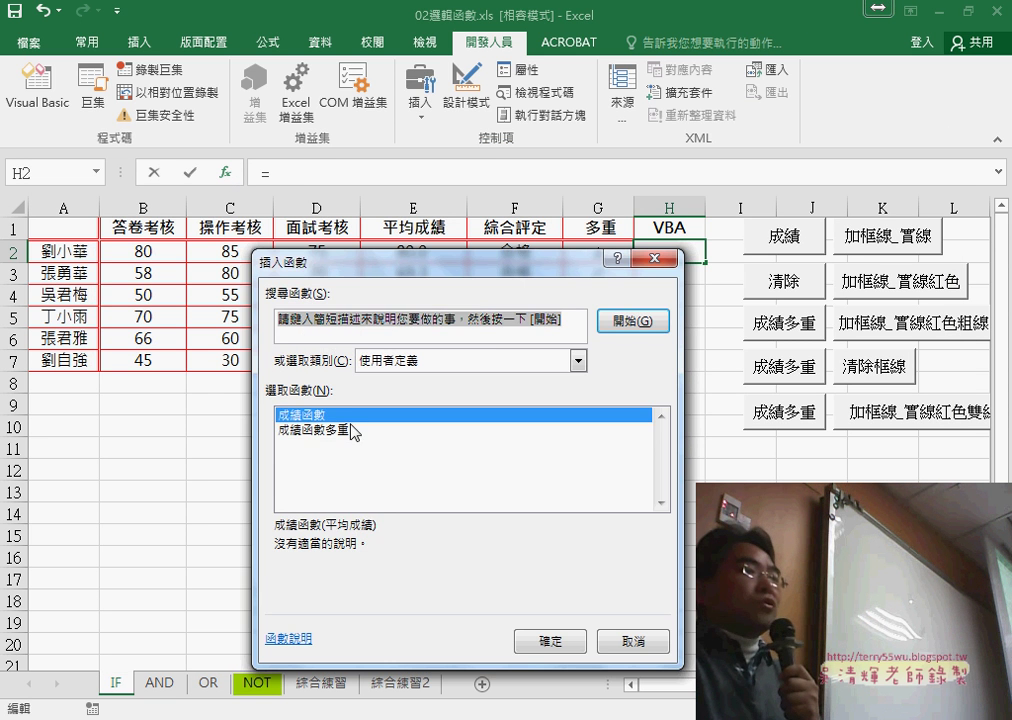
- Enter =成績函數多重(E2) in H2 and fill it to H7, giving A, C, D, B, D, D
left_click(350, 430)
left_click(550, 641)
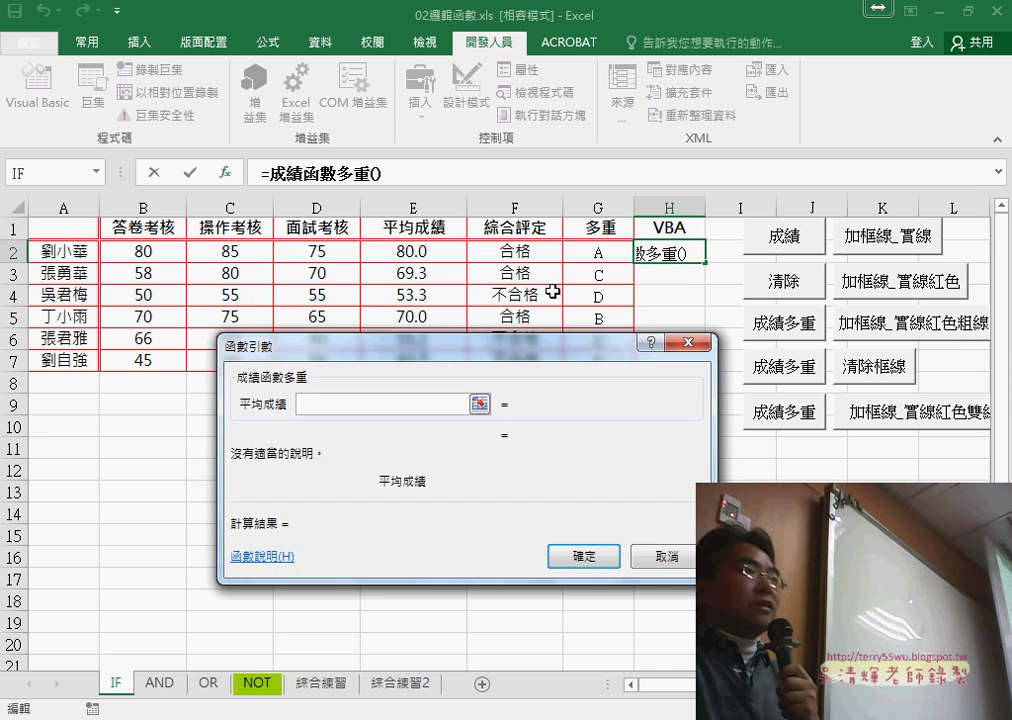
left_click(393, 256)
left_click(584, 556)
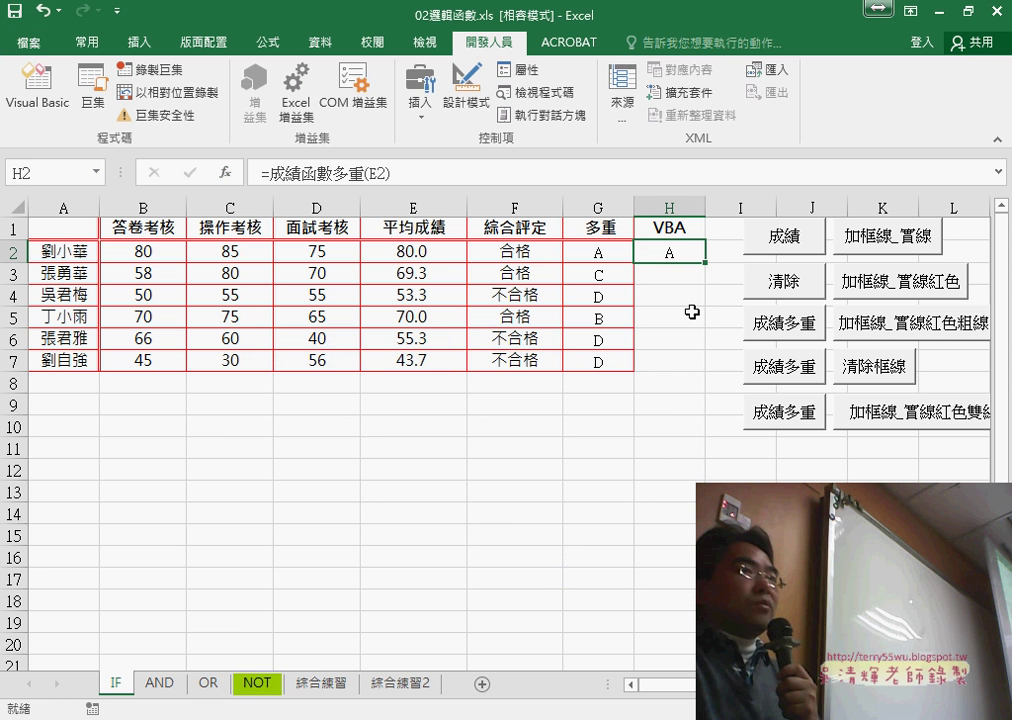
left_click_drag(704, 264, 705, 372)
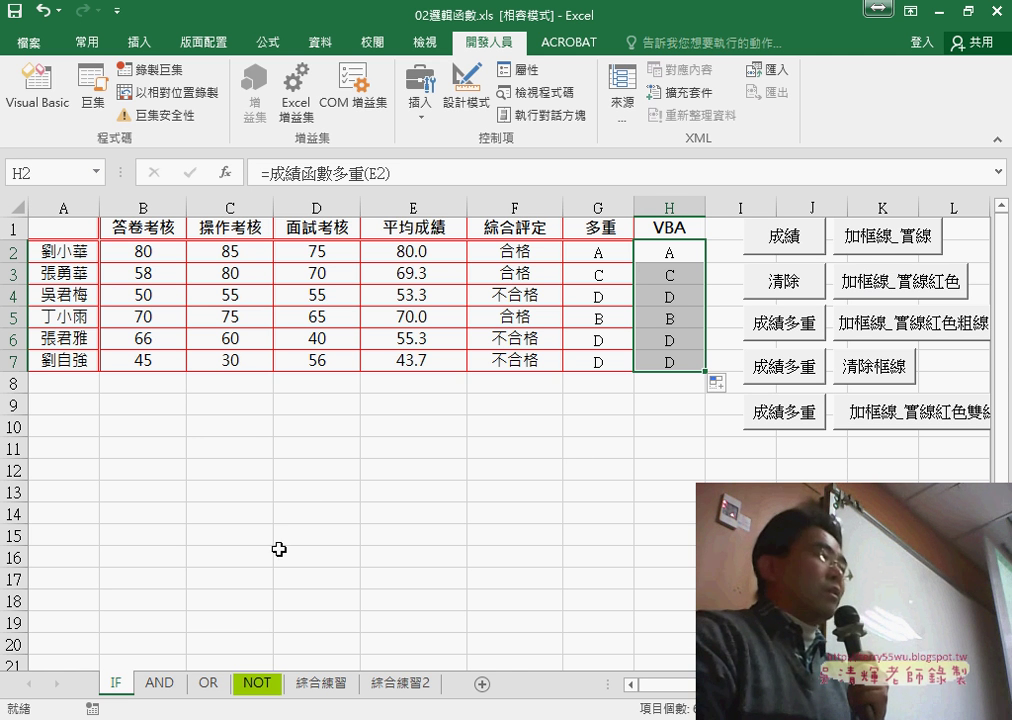
left_click(150, 645)
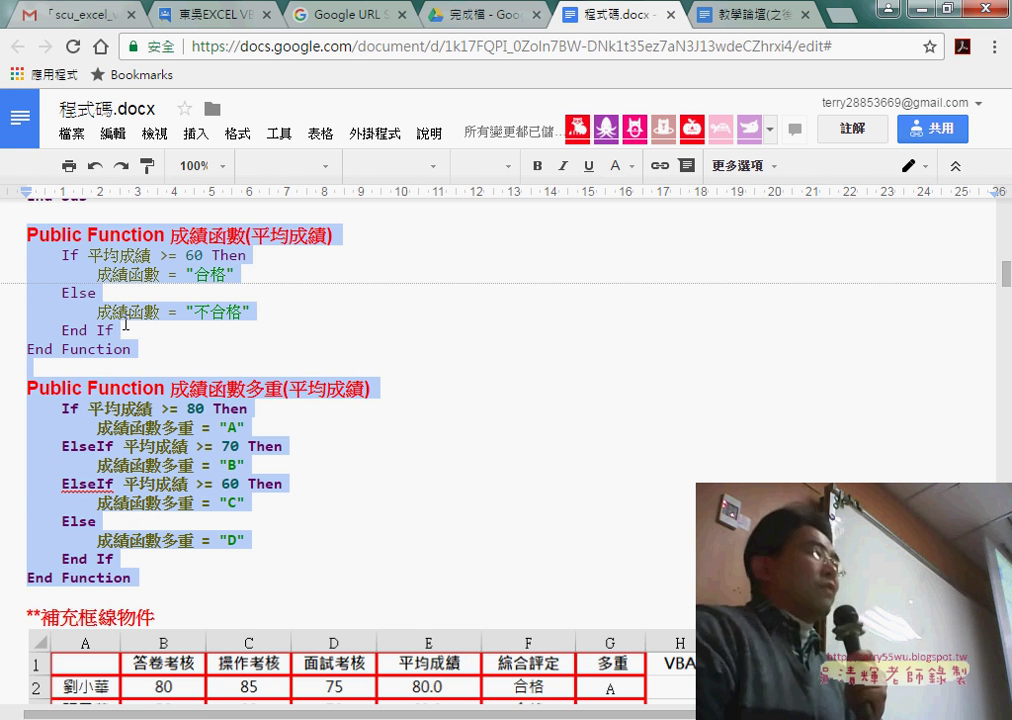
- Select the code of both grading functions in the Docs notes, then bring the VBA editor back
left_click(148, 585)
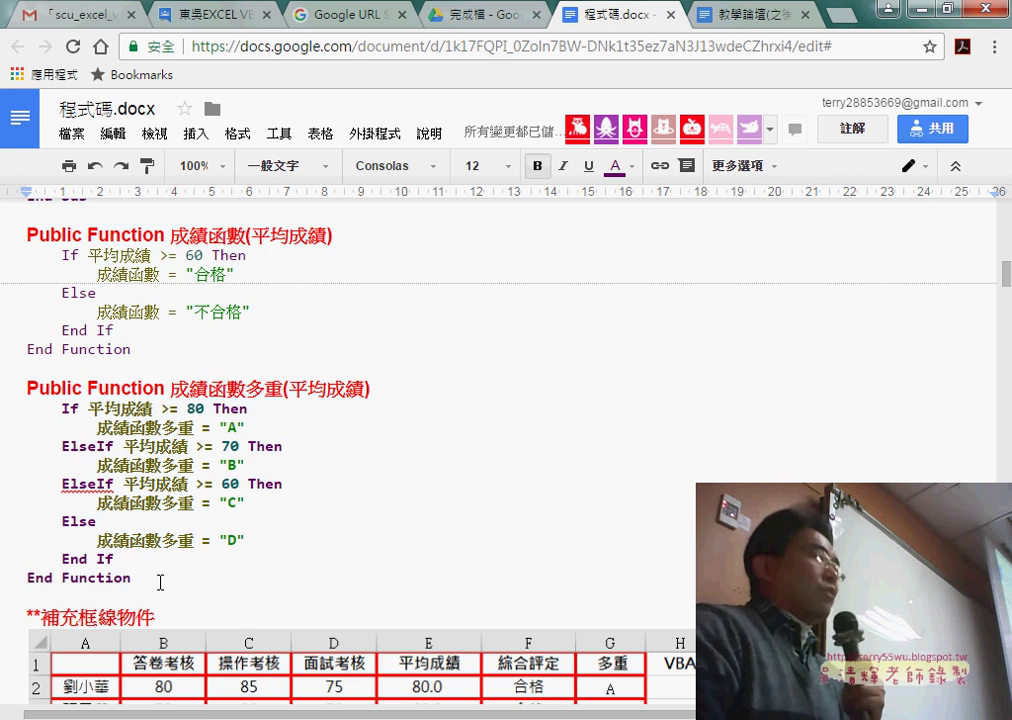
left_click_drag(135, 578, 16, 231)
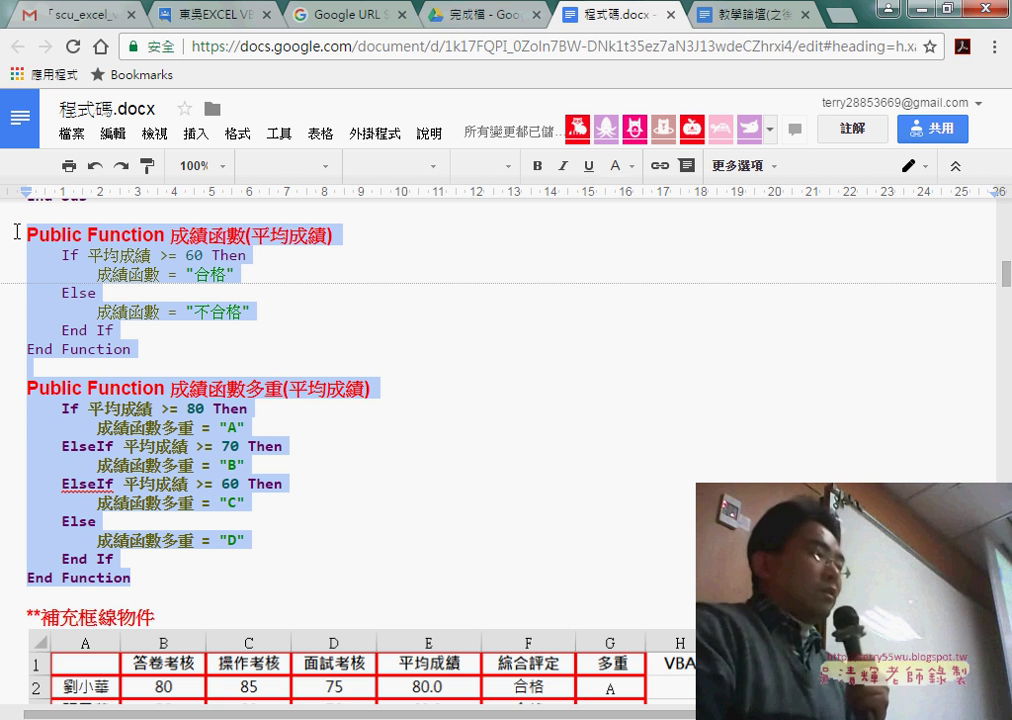
left_click(355, 709)
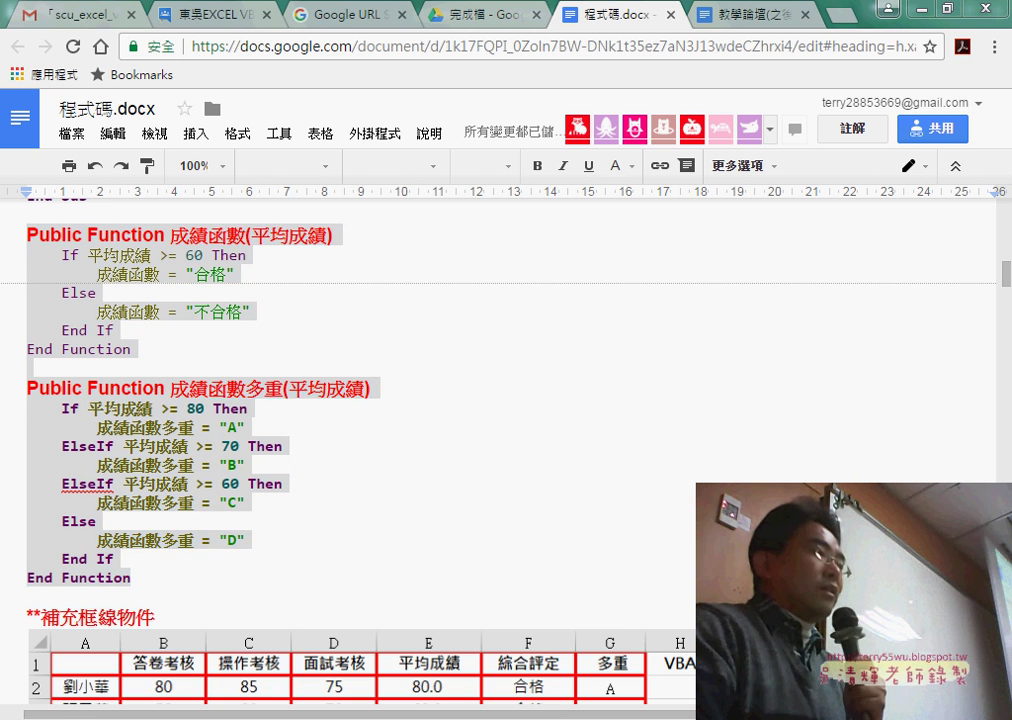
left_click(389, 624)
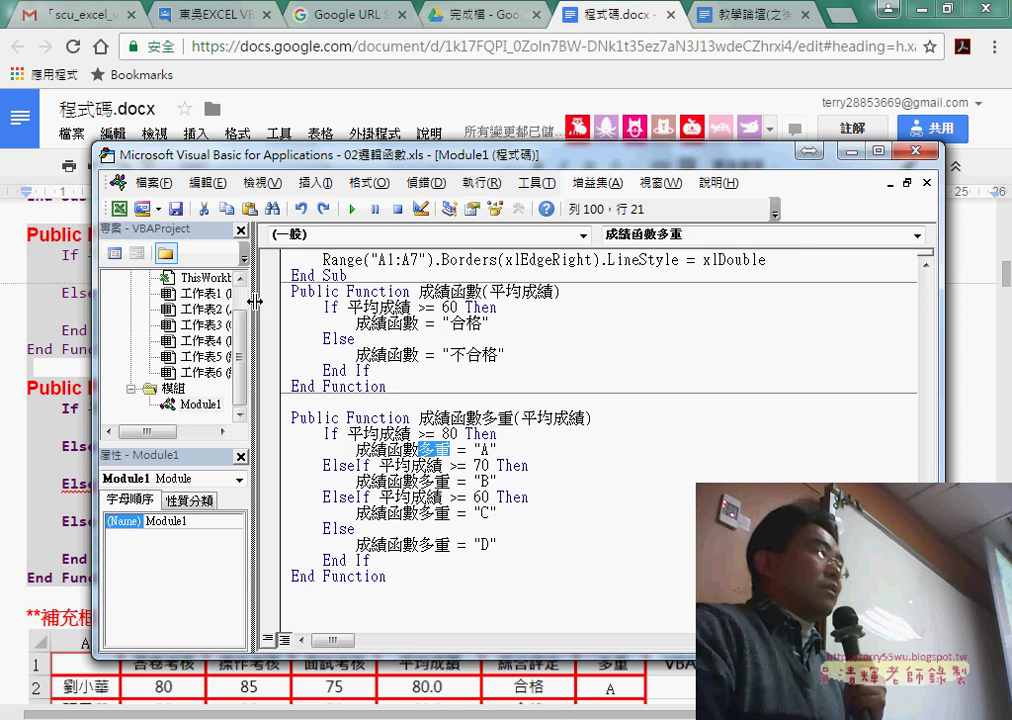
- Widen and enlarge the Project pane, then open the VBAProject properties for 02邏輯函數.xls
left_click_drag(257, 420, 324, 420)
left_click(194, 406)
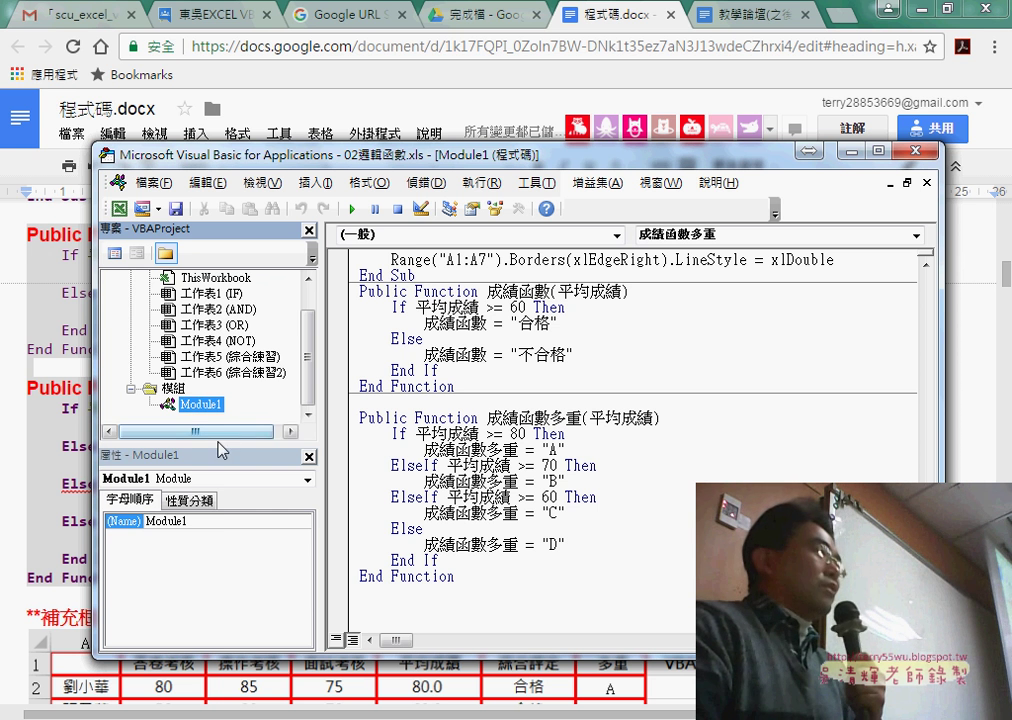
left_click_drag(219, 447, 219, 533)
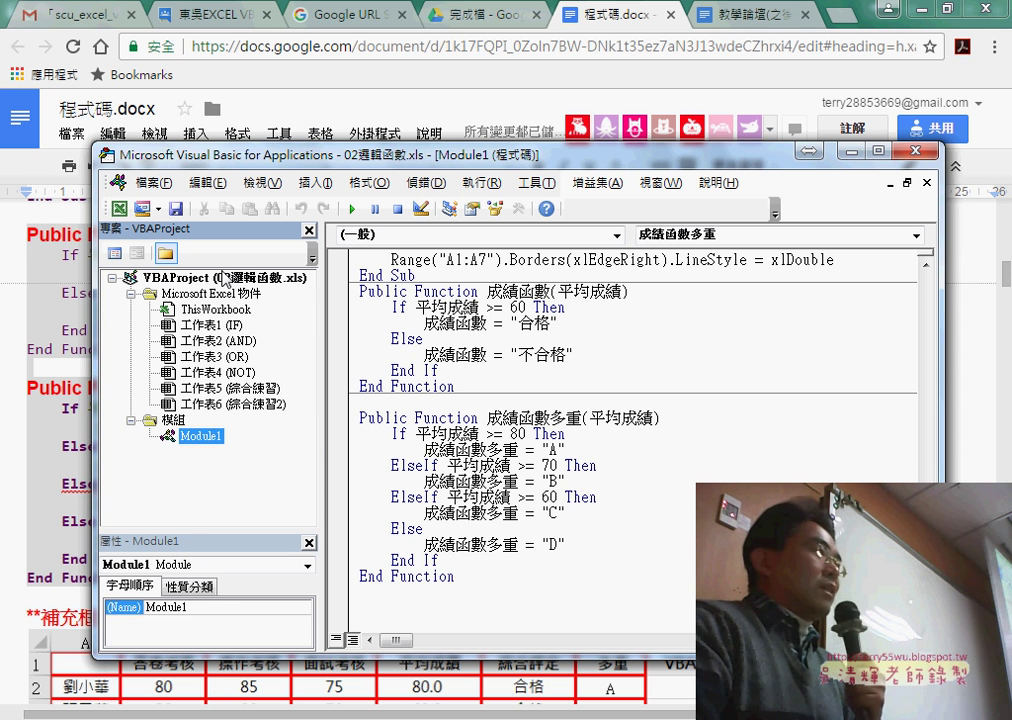
left_click(221, 285)
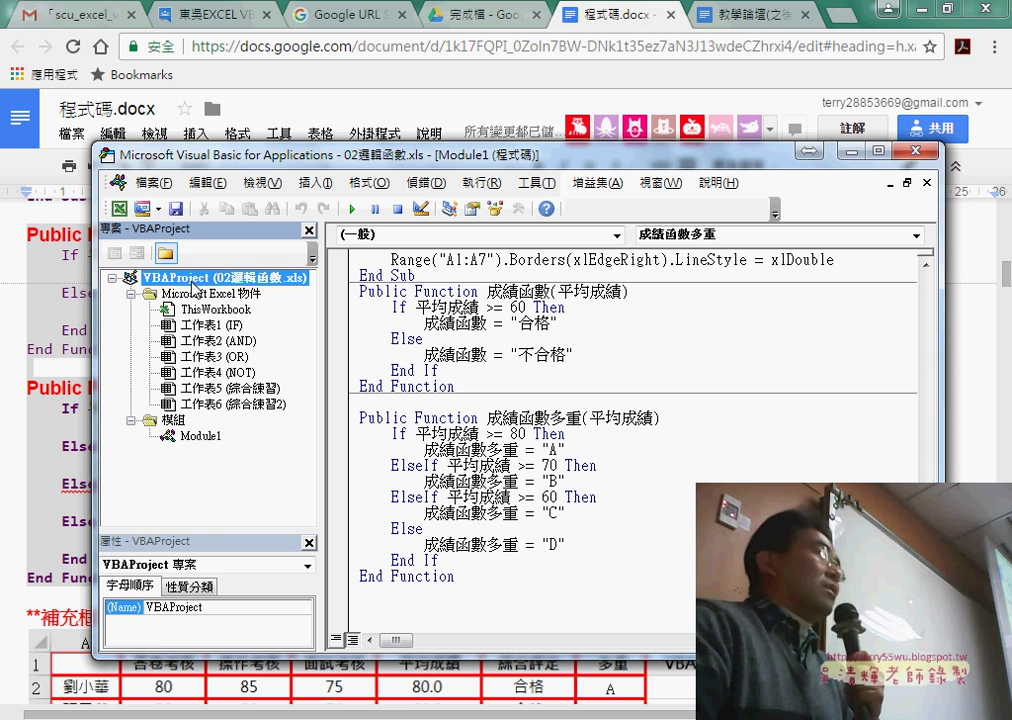
right_click(214, 280)
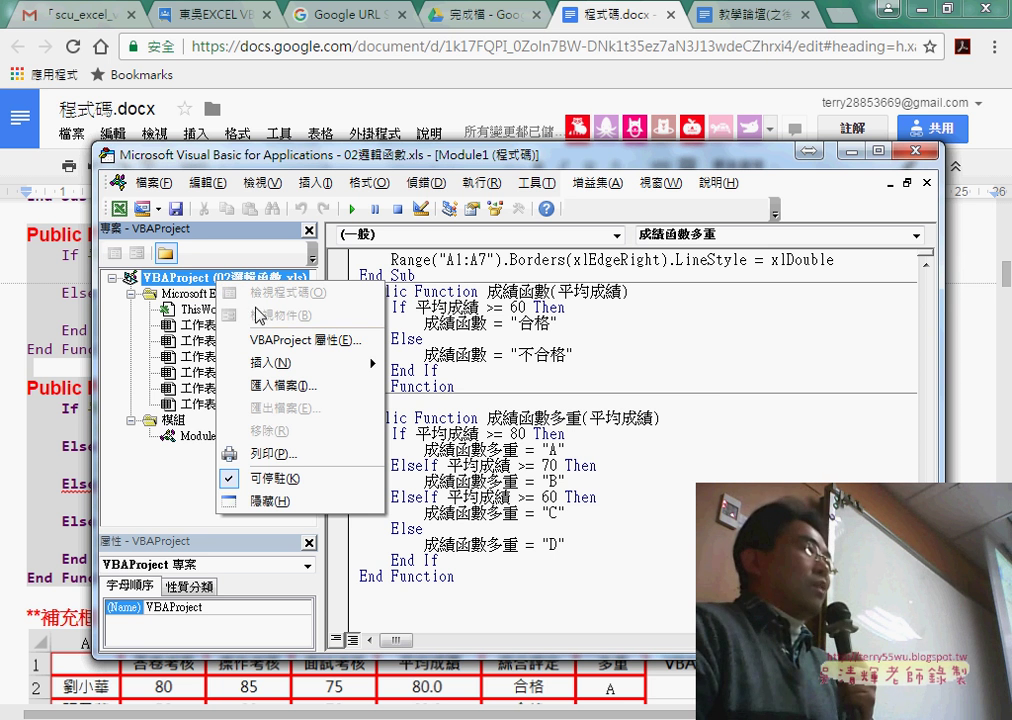
left_click(283, 341)
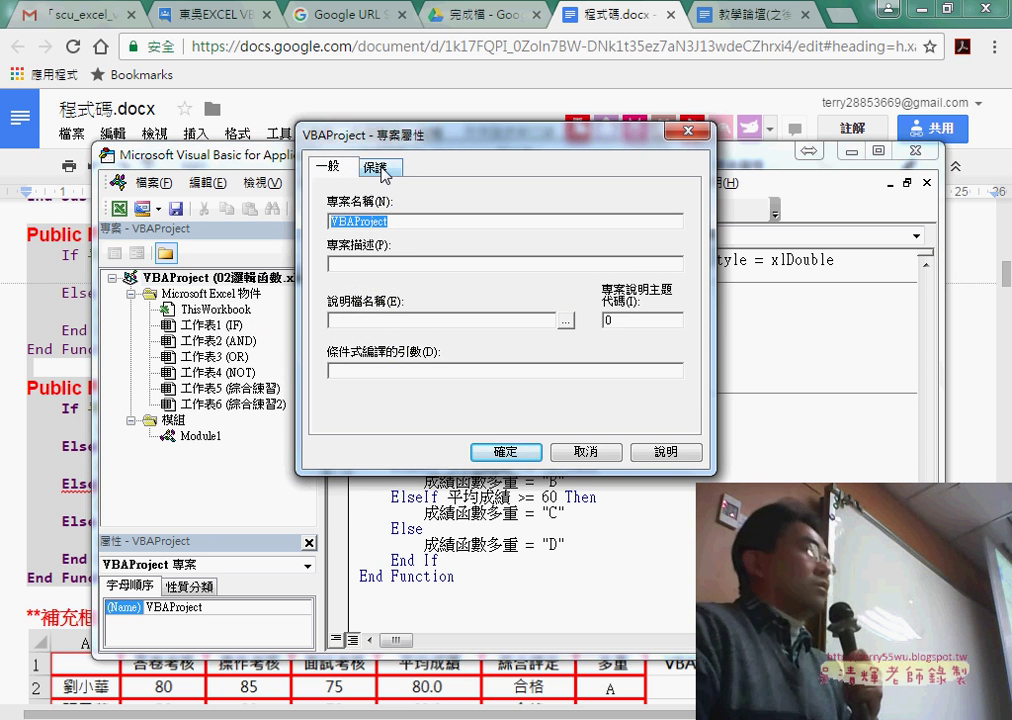
- On the 保護 tab, lock the project for viewing with a confirmed project password
left_click(378, 168)
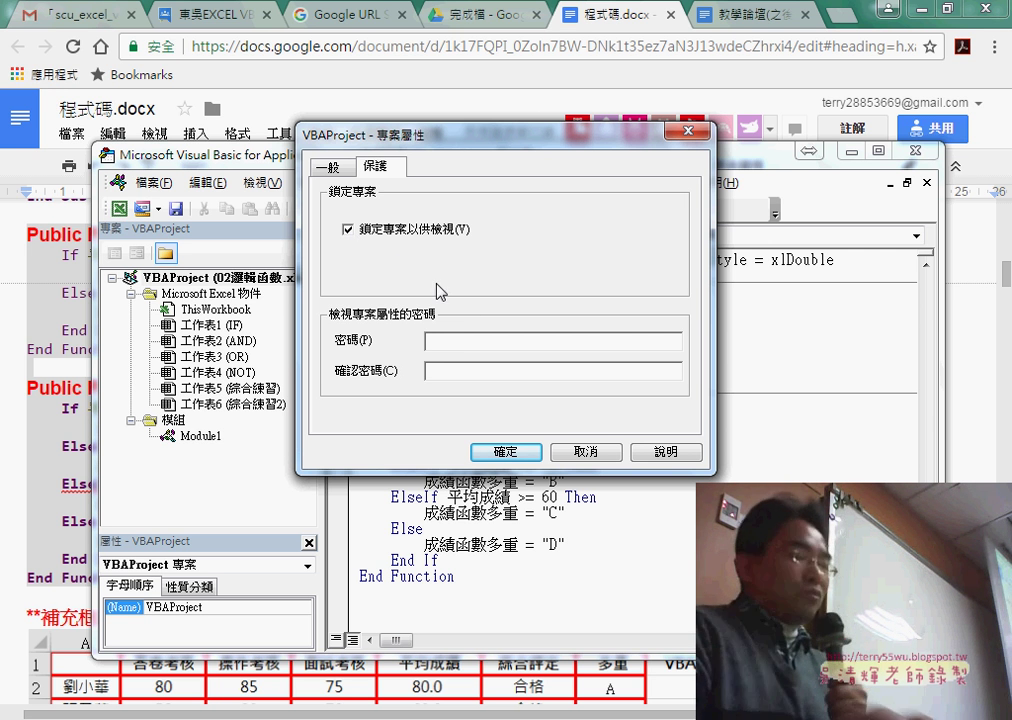
left_click(462, 346)
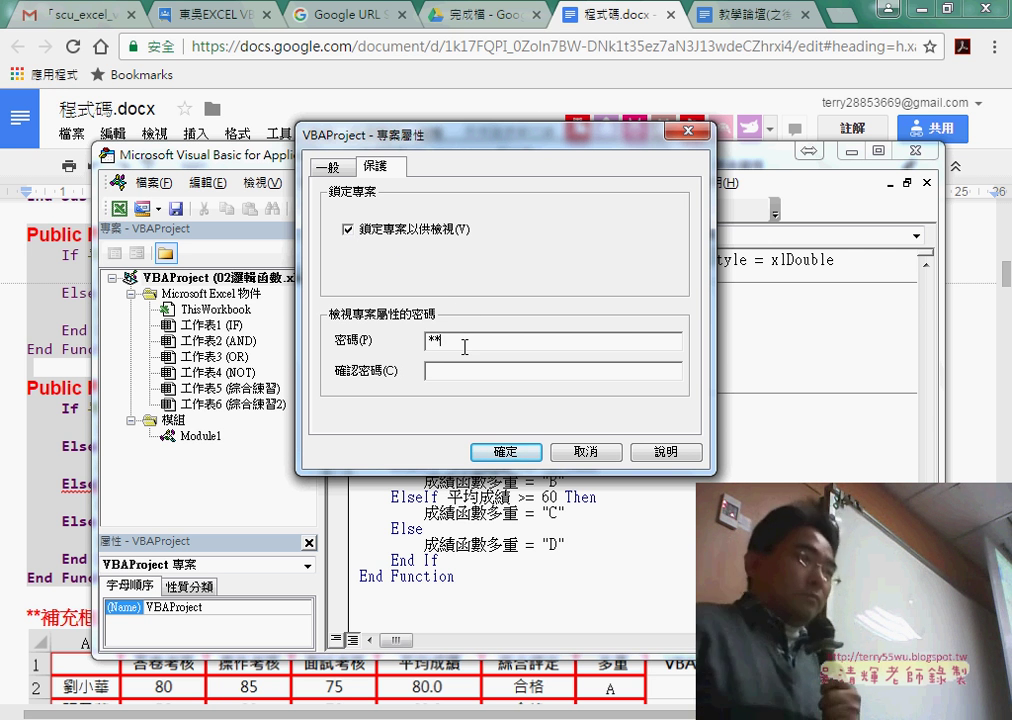
key("Tab")
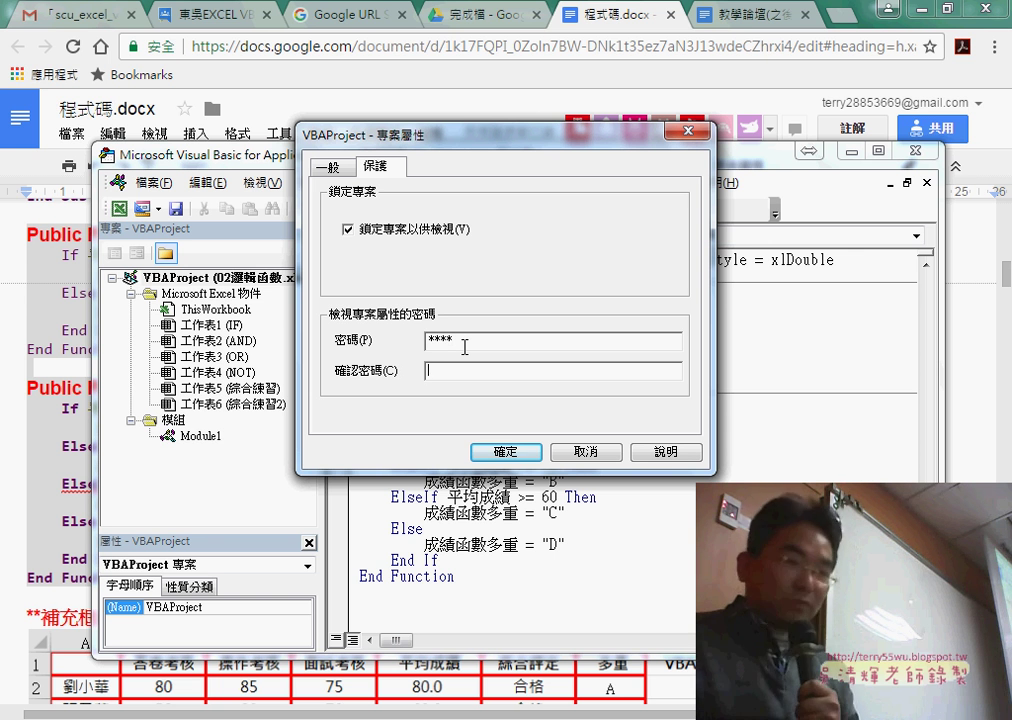
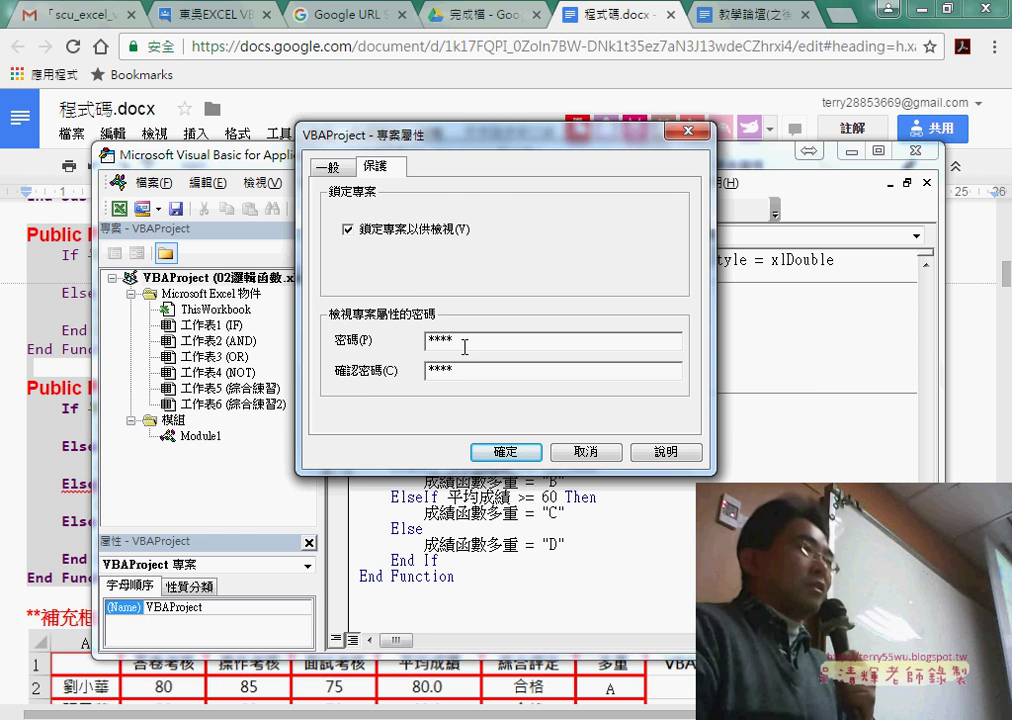
left_click(506, 452)
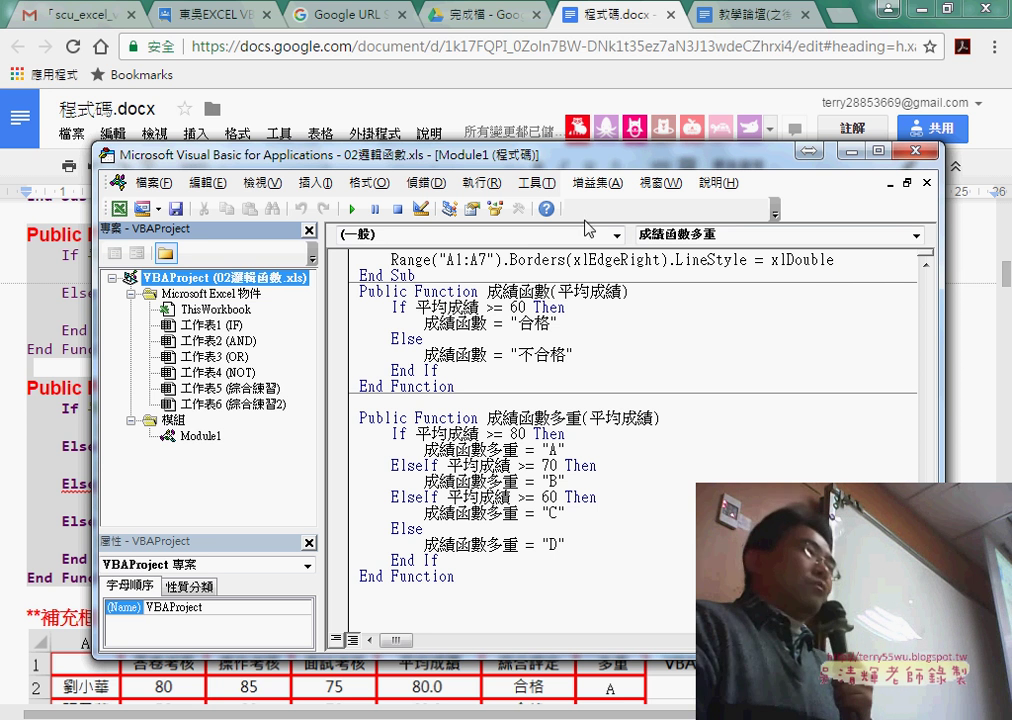
- Save the workbook with its locked code, close the VBA editor, and save again in Excel
left_click(178, 212)
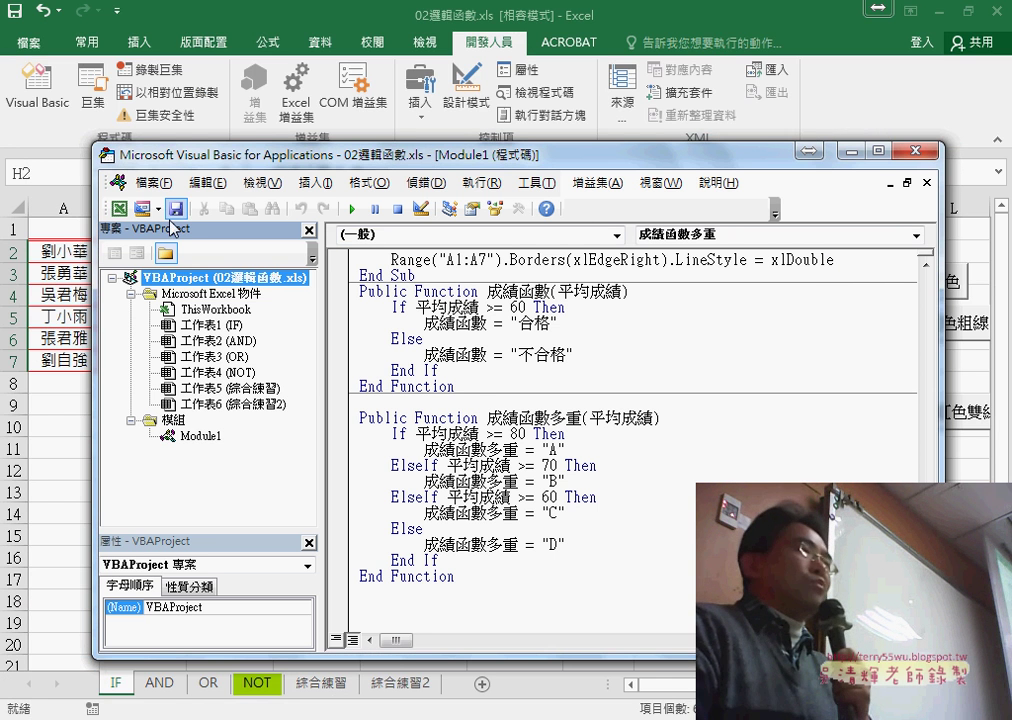
left_click(905, 149)
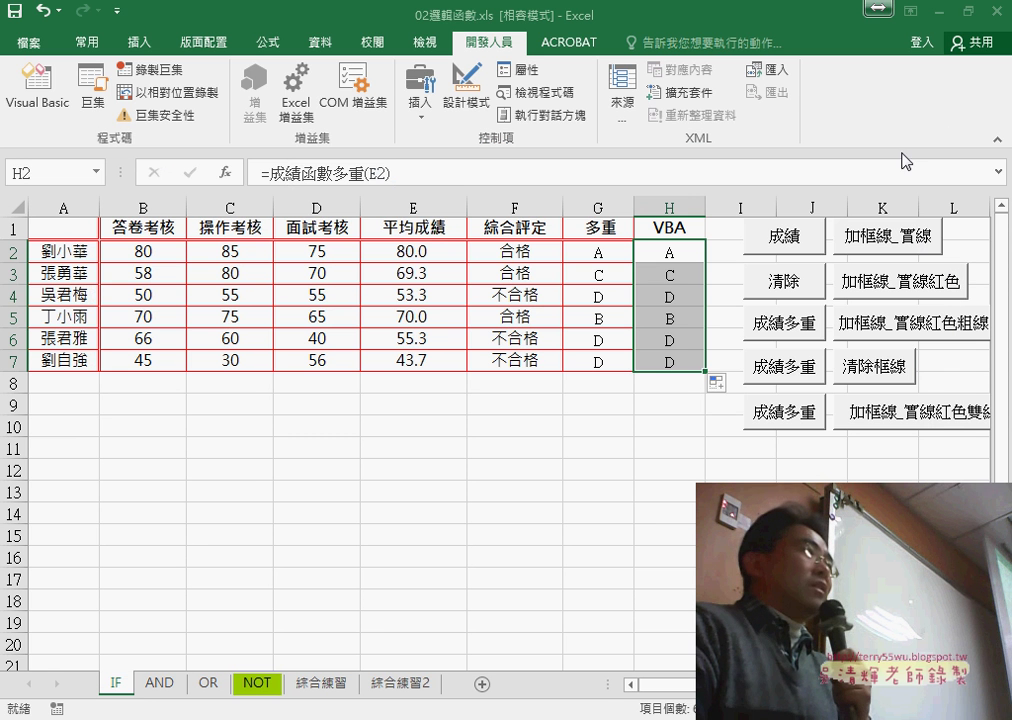
left_click(18, 14)
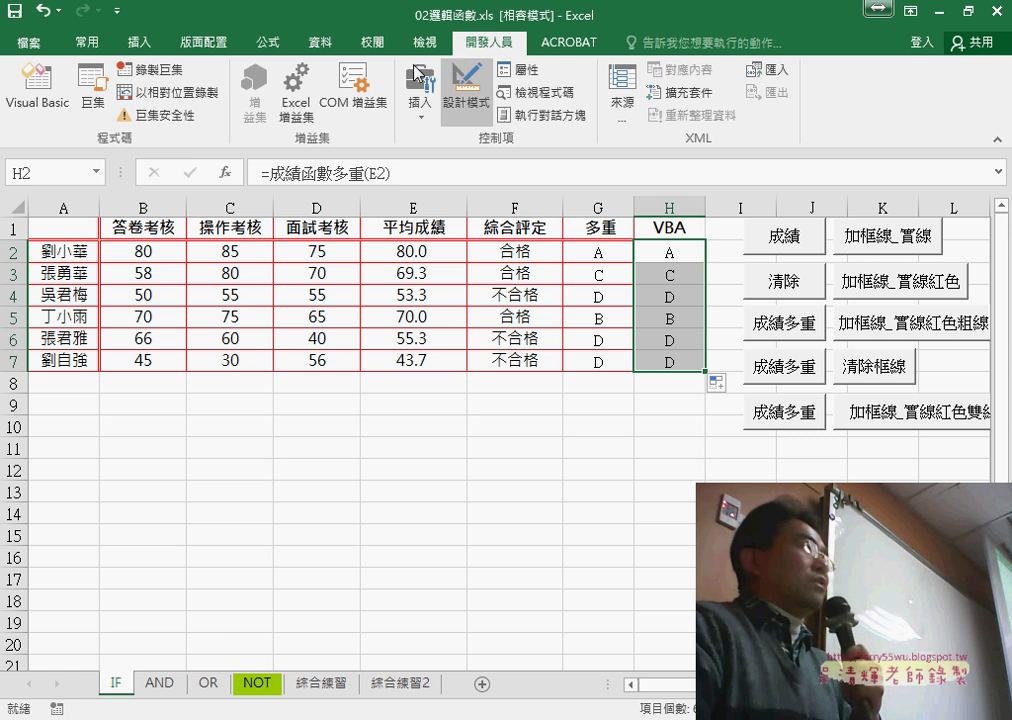
- Save the workbook as Excel Macro-Enabled Workbook 02邏輯函數.xlsm in the 02邏輯函數 folder, then close Excel
left_click(21, 50)
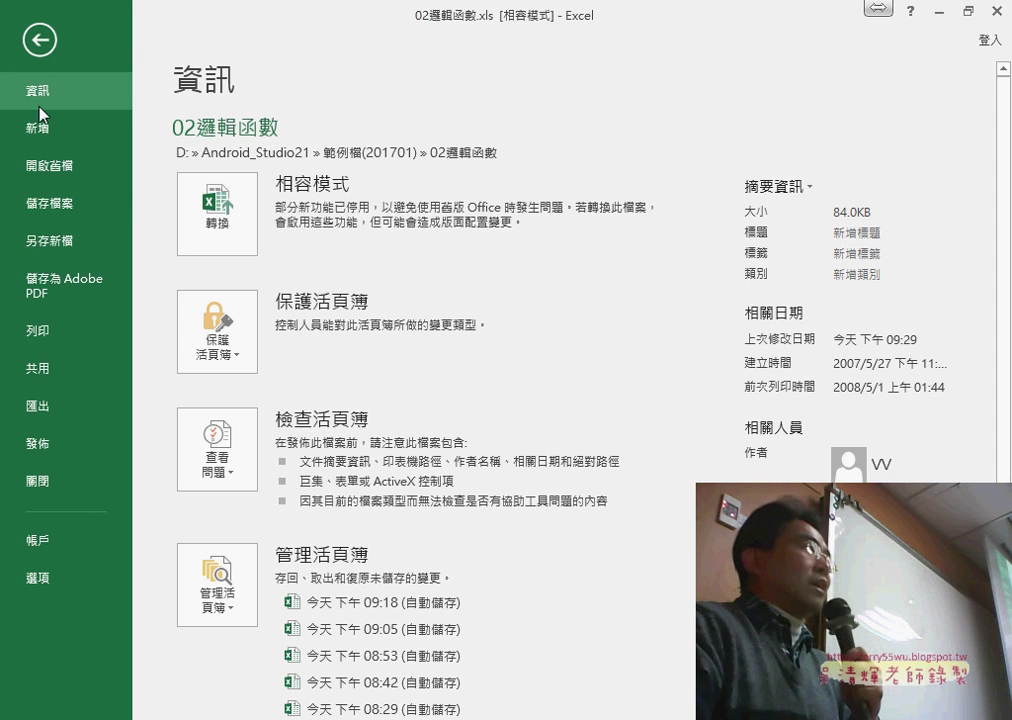
left_click(76, 244)
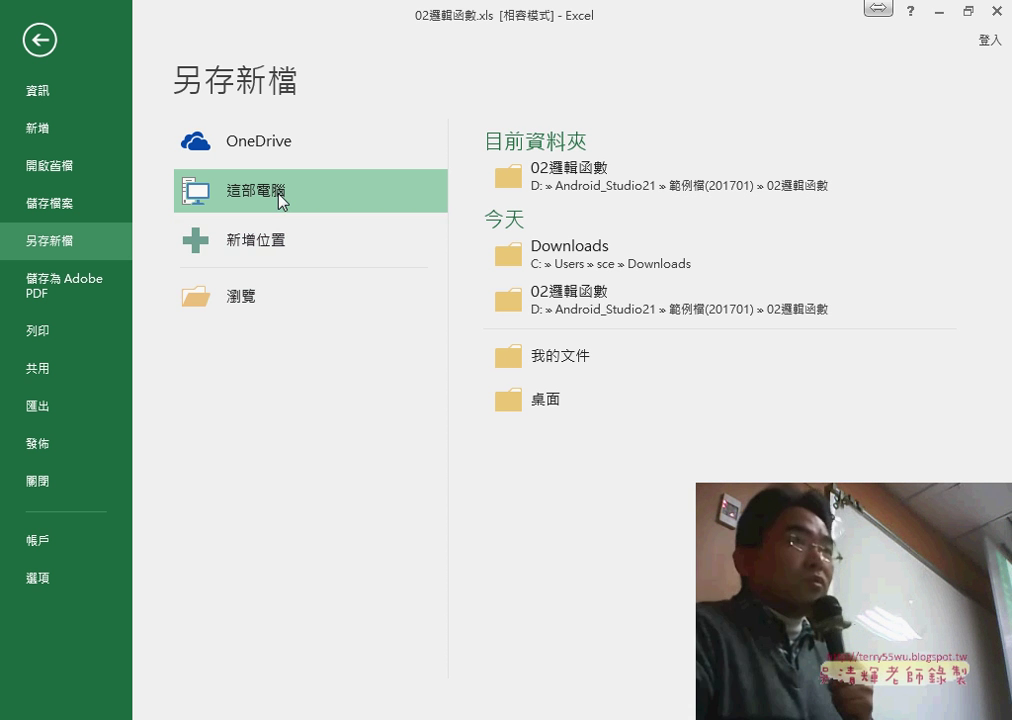
left_click(633, 196)
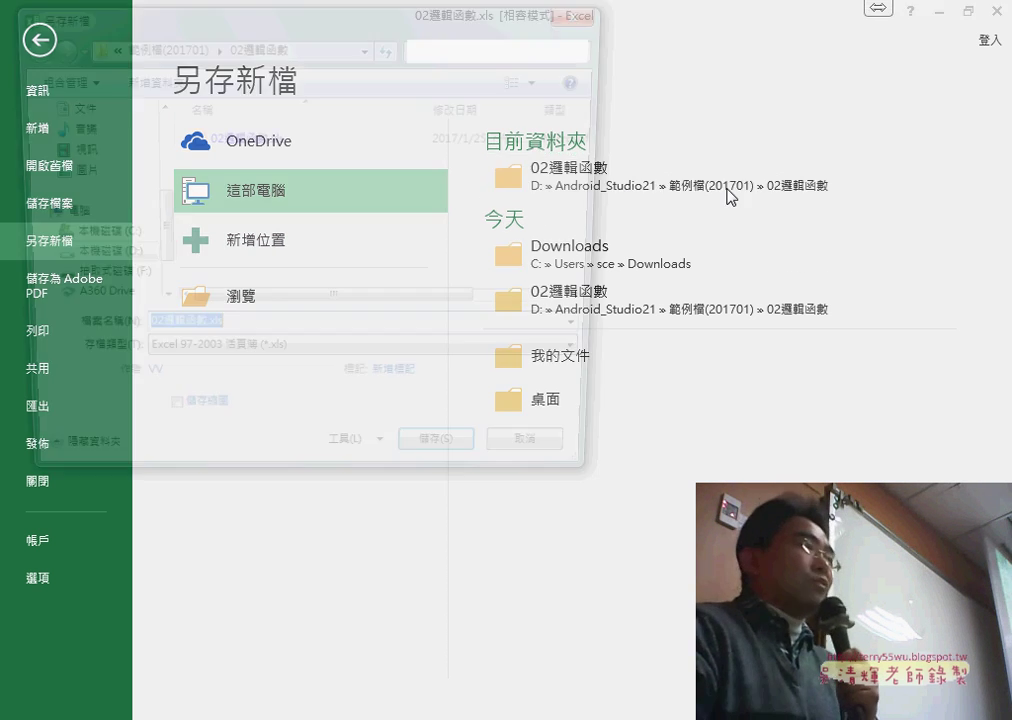
left_click(245, 366)
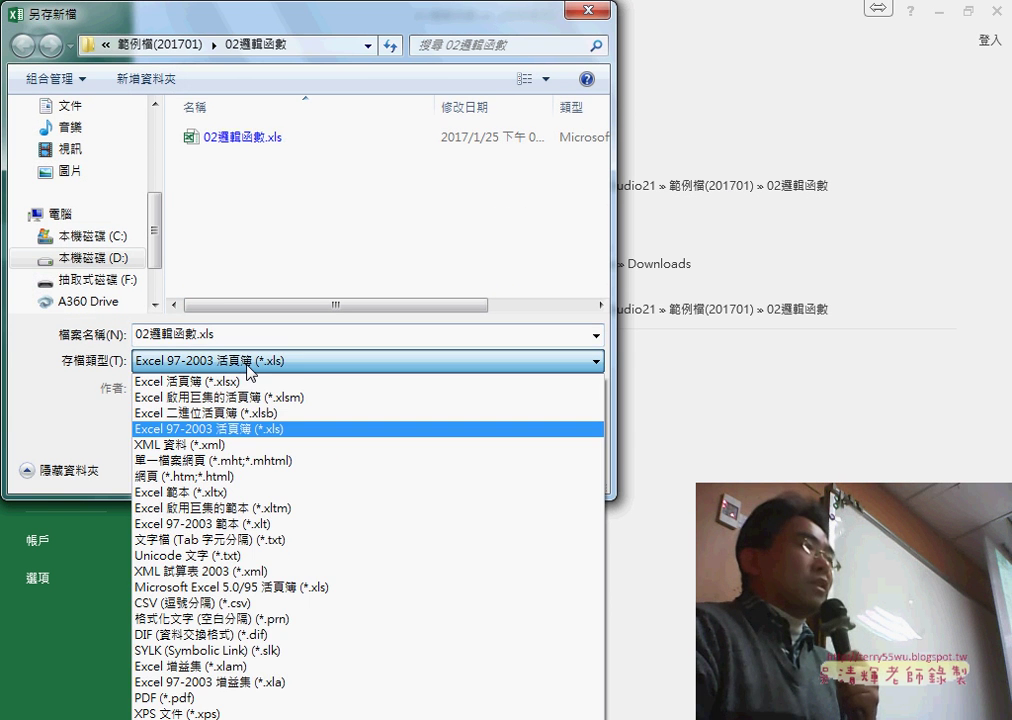
left_click(245, 397)
left_click(450, 467)
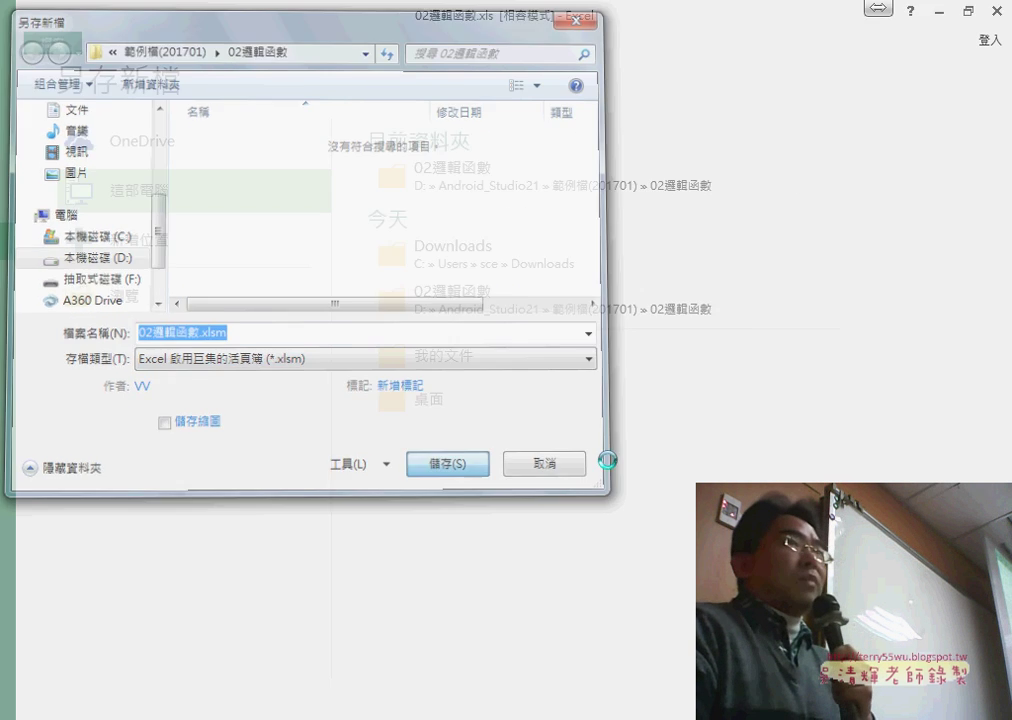
left_click(996, 11)
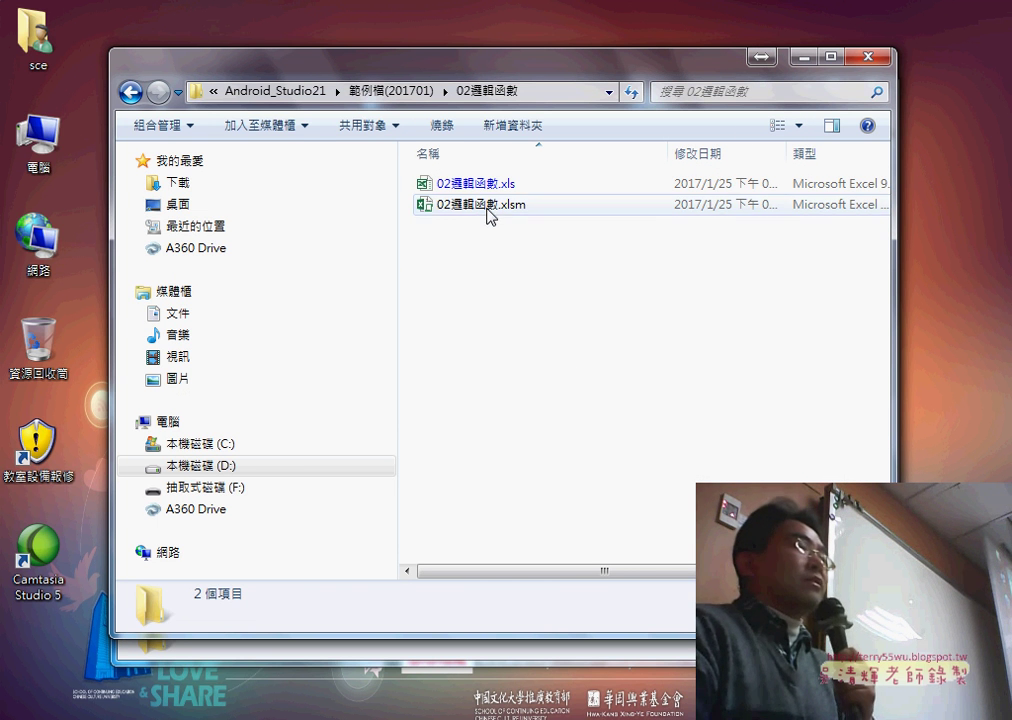
- Pick the new 02邏輯函數.xlsm file in File Explorer to open it in Excel
left_click(488, 205)
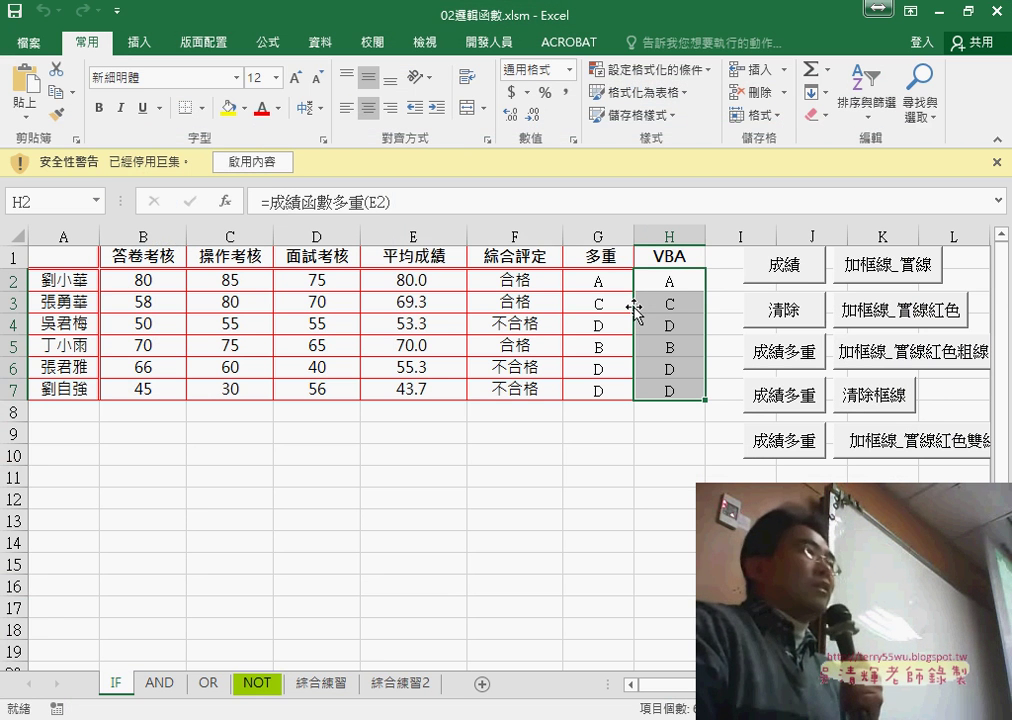
- Enable the workbook's macros, open Visual Basic from the Developer tab, and widen the Project pane
left_click(266, 166)
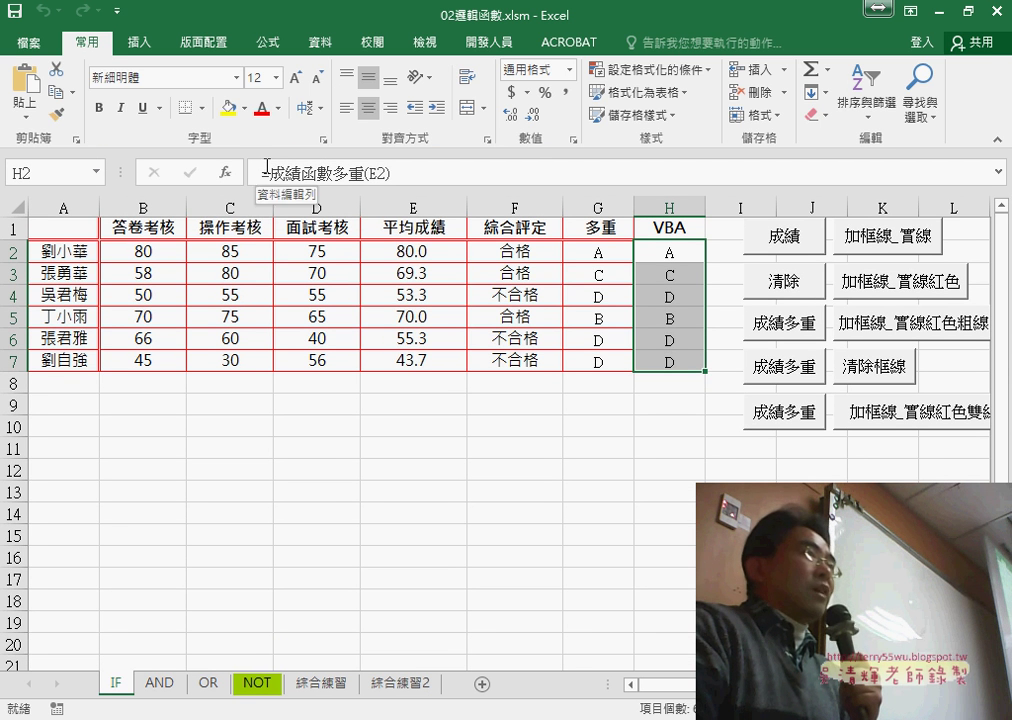
left_click(511, 50)
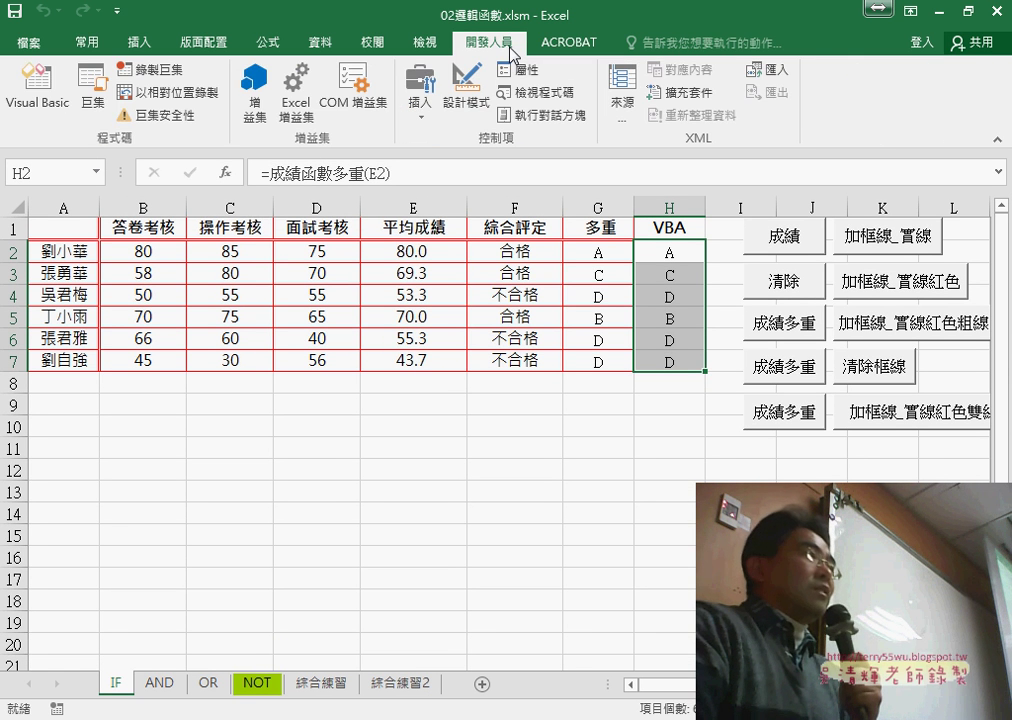
left_click(50, 107)
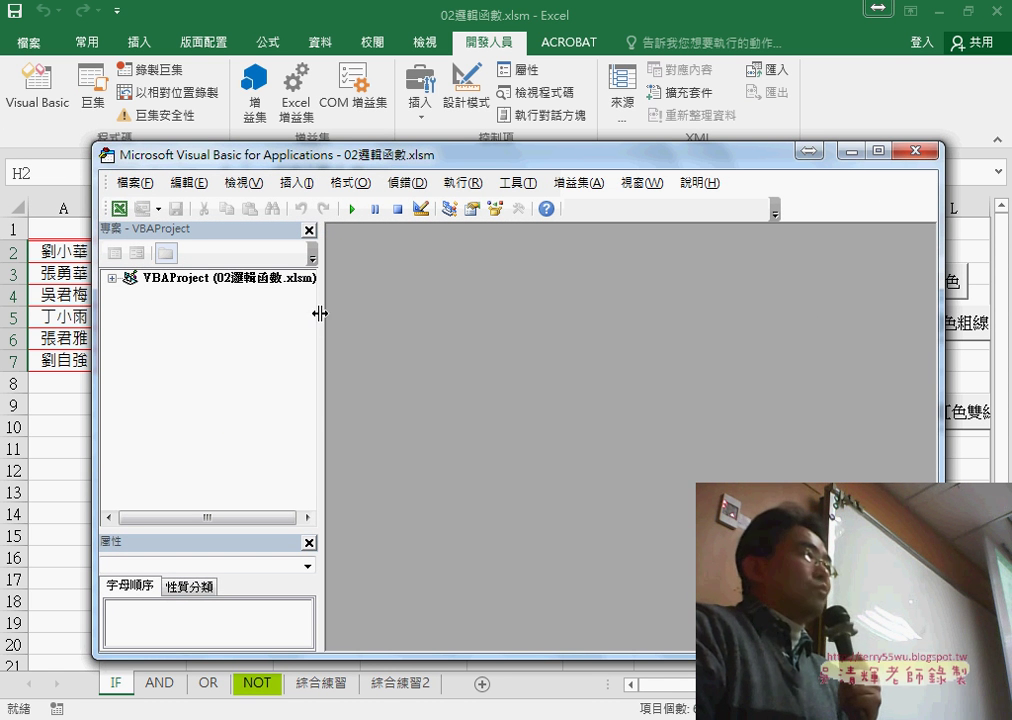
left_click_drag(319, 313, 379, 314)
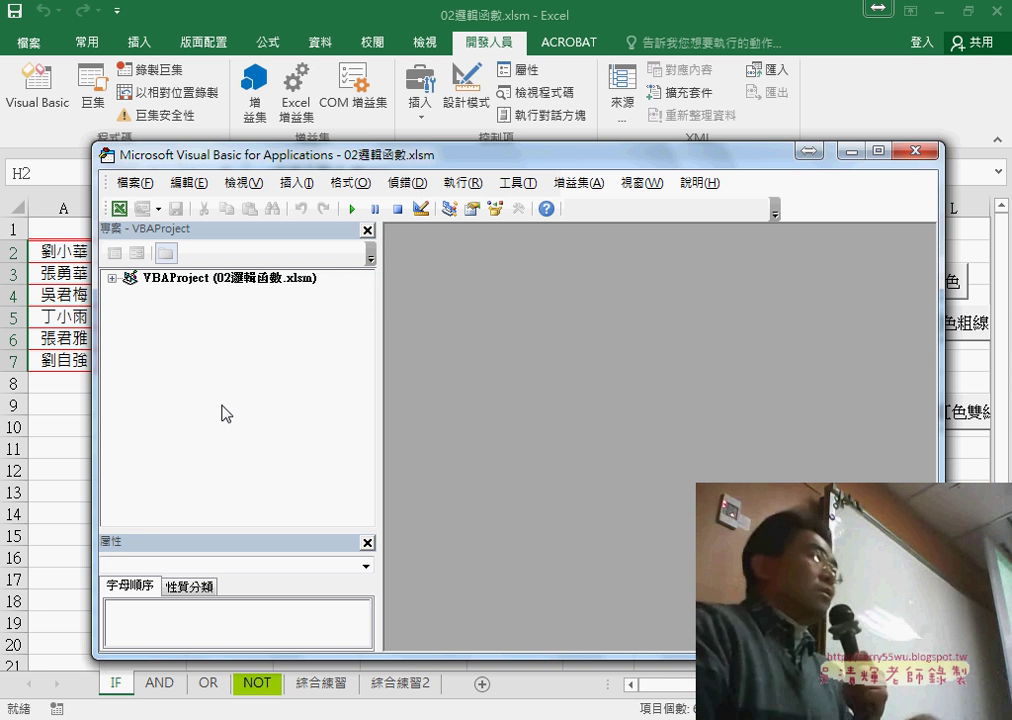
- Expand the locked VBAProject and retry the project password until it unlocks
left_click(111, 279)
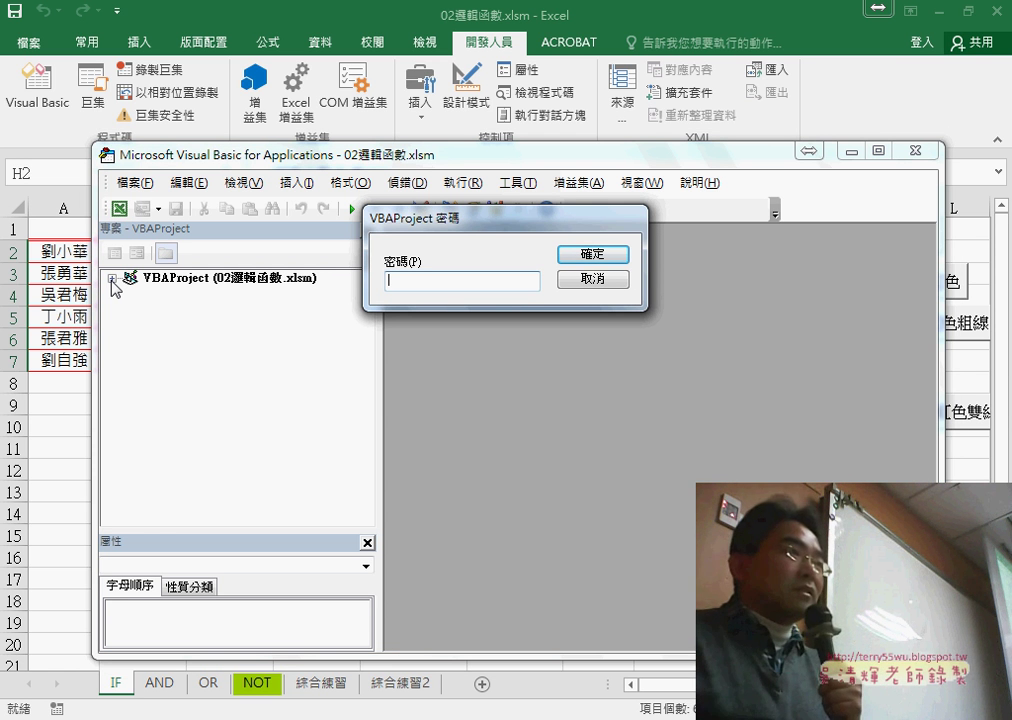
key("Return")
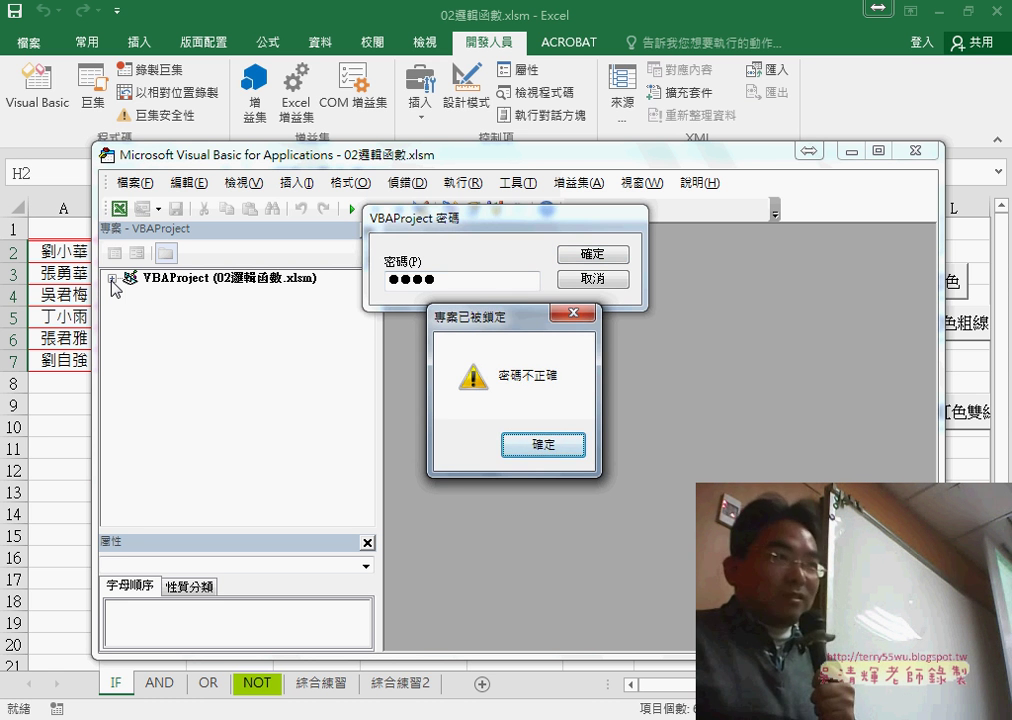
key("Return")
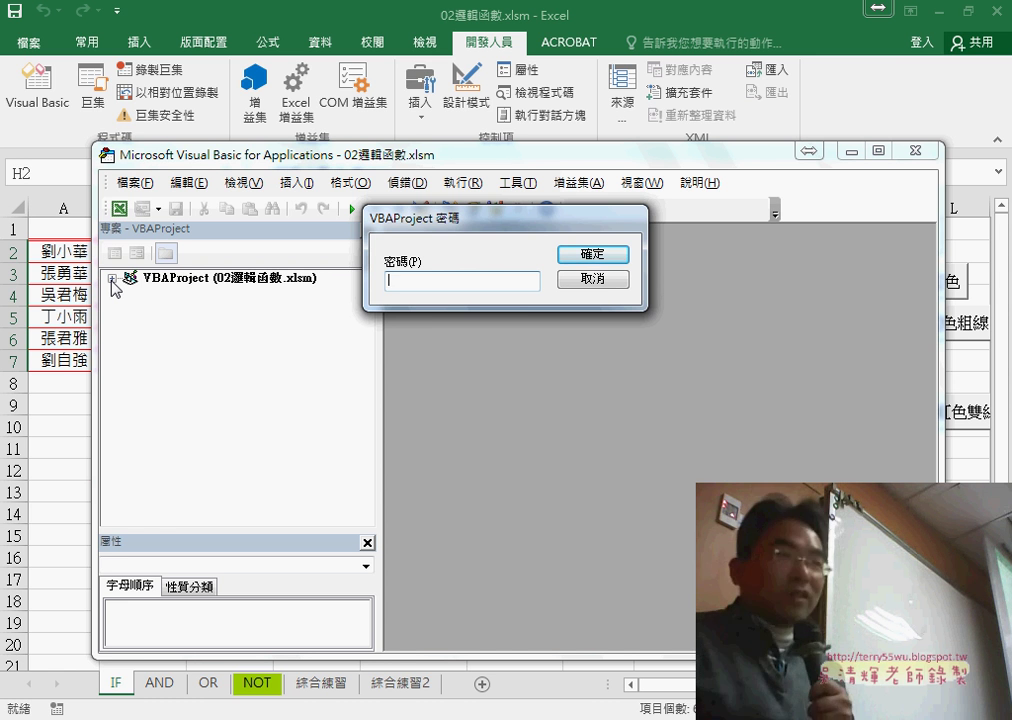
key("Return")
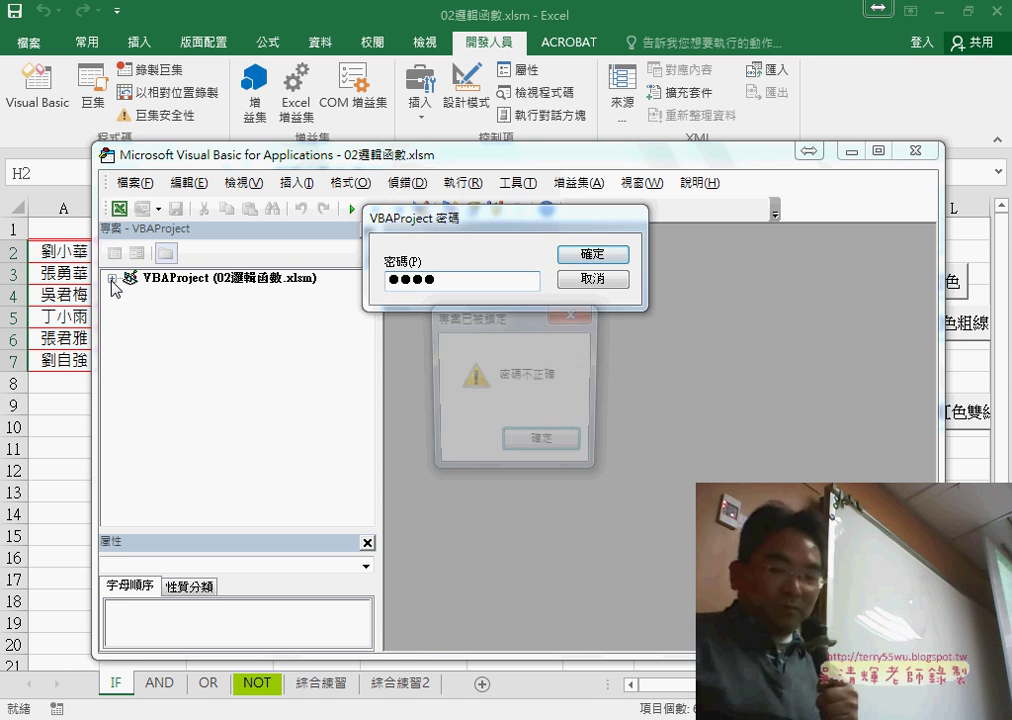
key("Return")
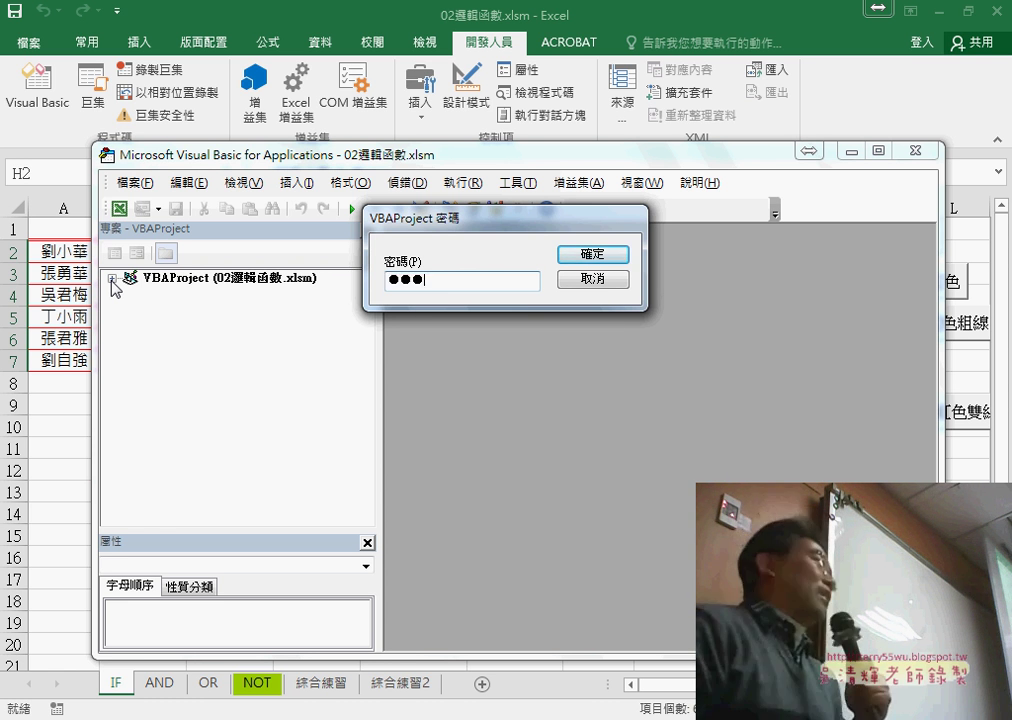
key("Return")
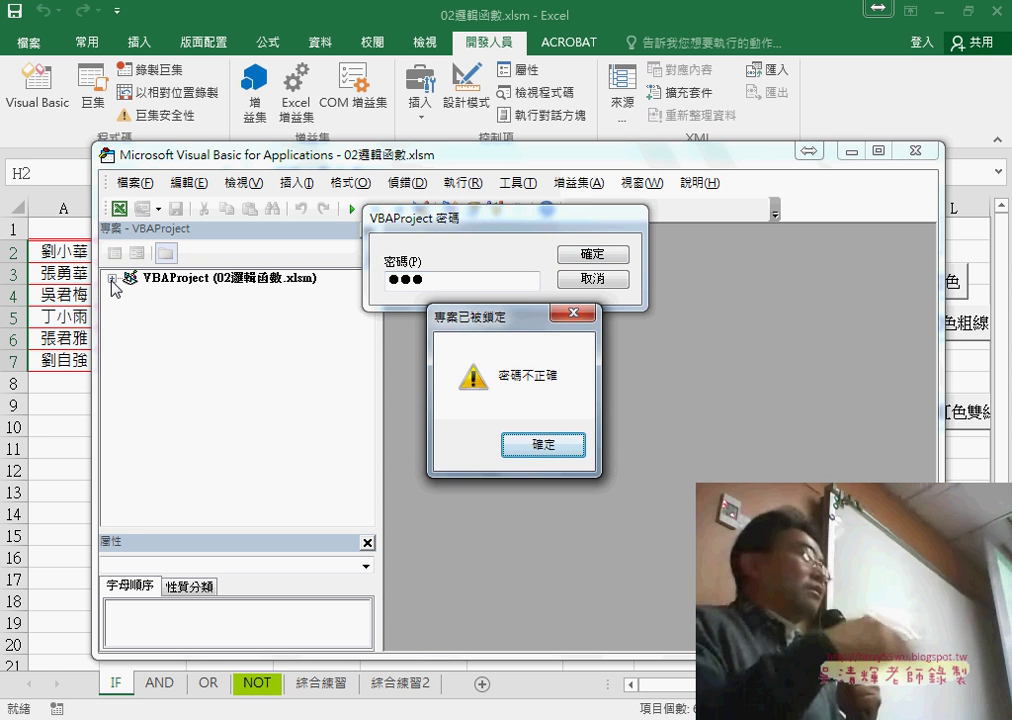
key("Return")
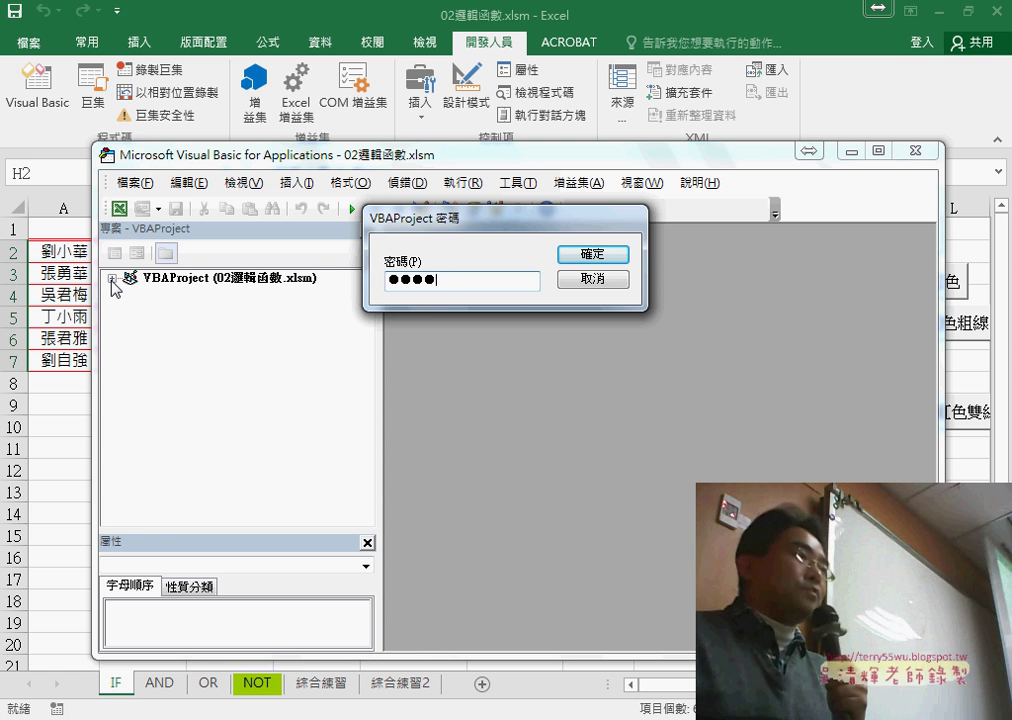
key("Return")
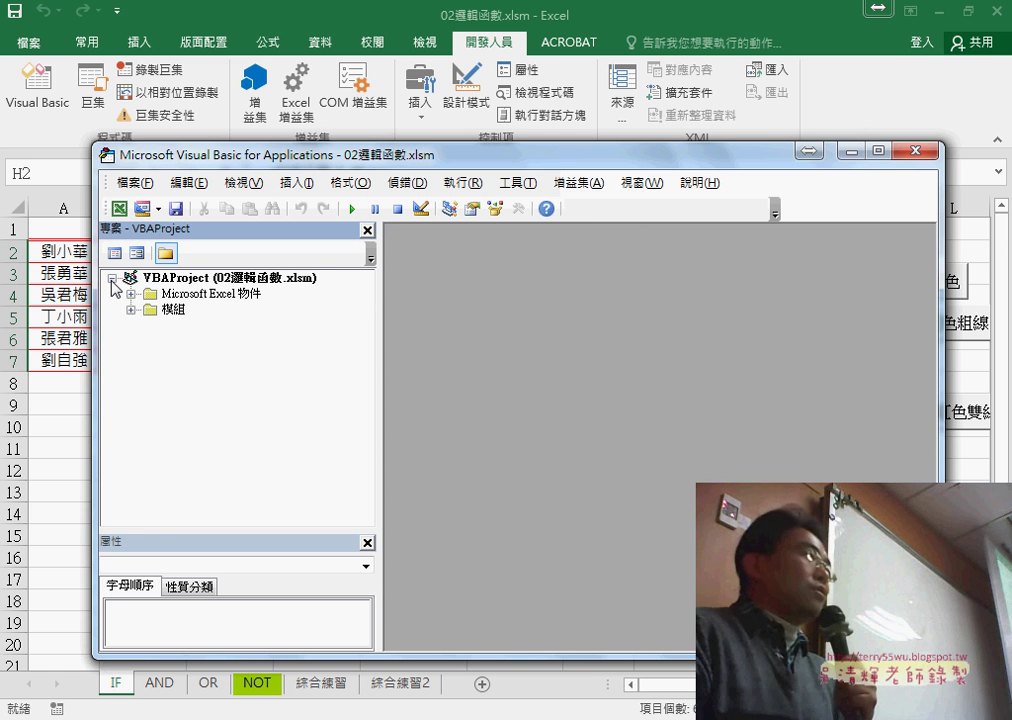
- Open Module1's code, then bring up the VBAProject 屬性 dialog
left_click(130, 310)
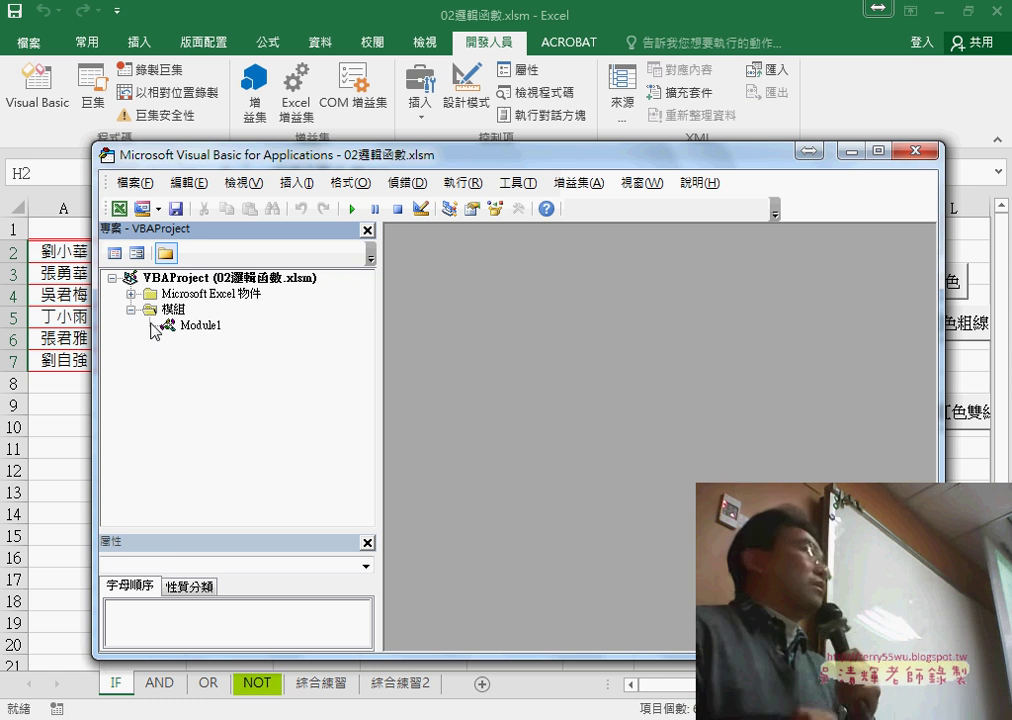
double_click(195, 328)
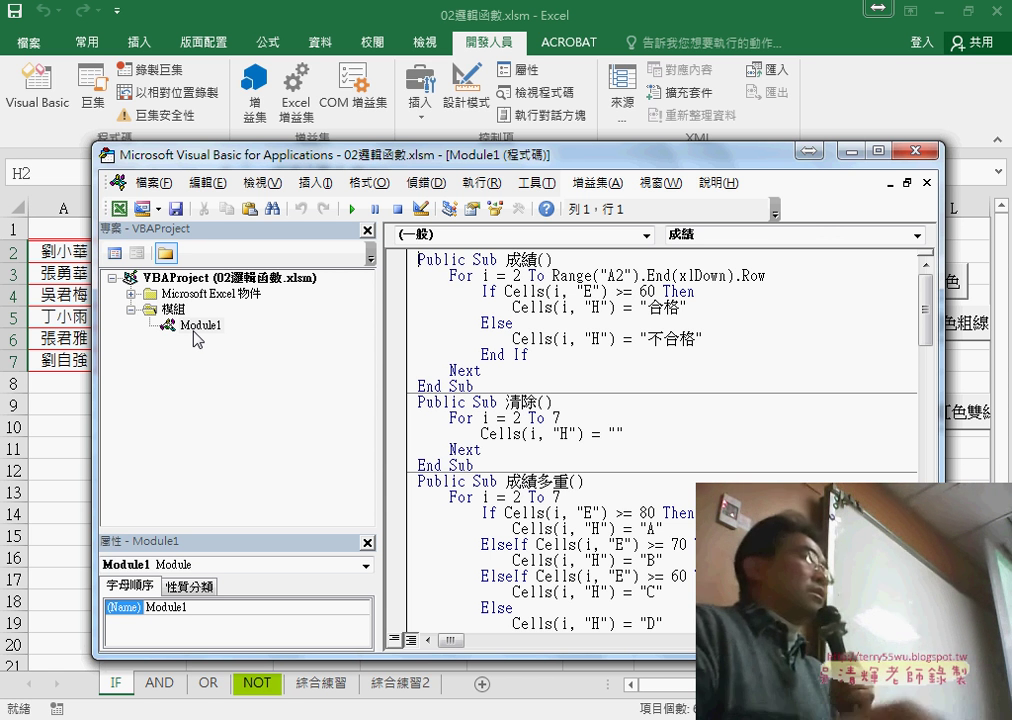
right_click(203, 280)
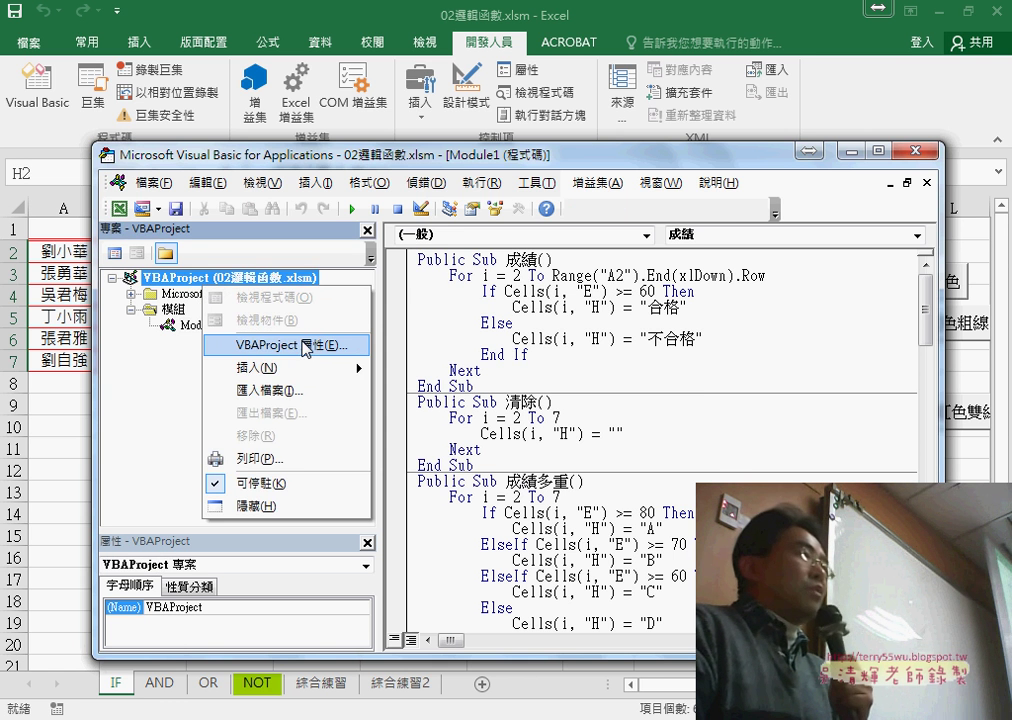
left_click(307, 345)
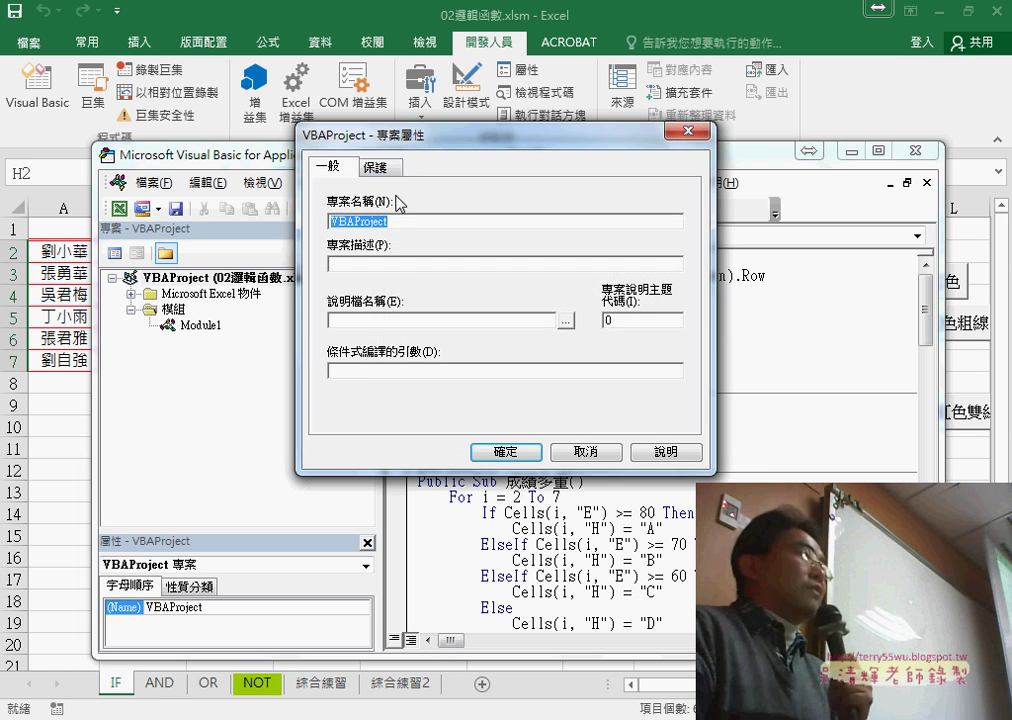
- On the 保護 tab, untick 鎖定專案以供檢視 and delete both password entries
left_click(381, 167)
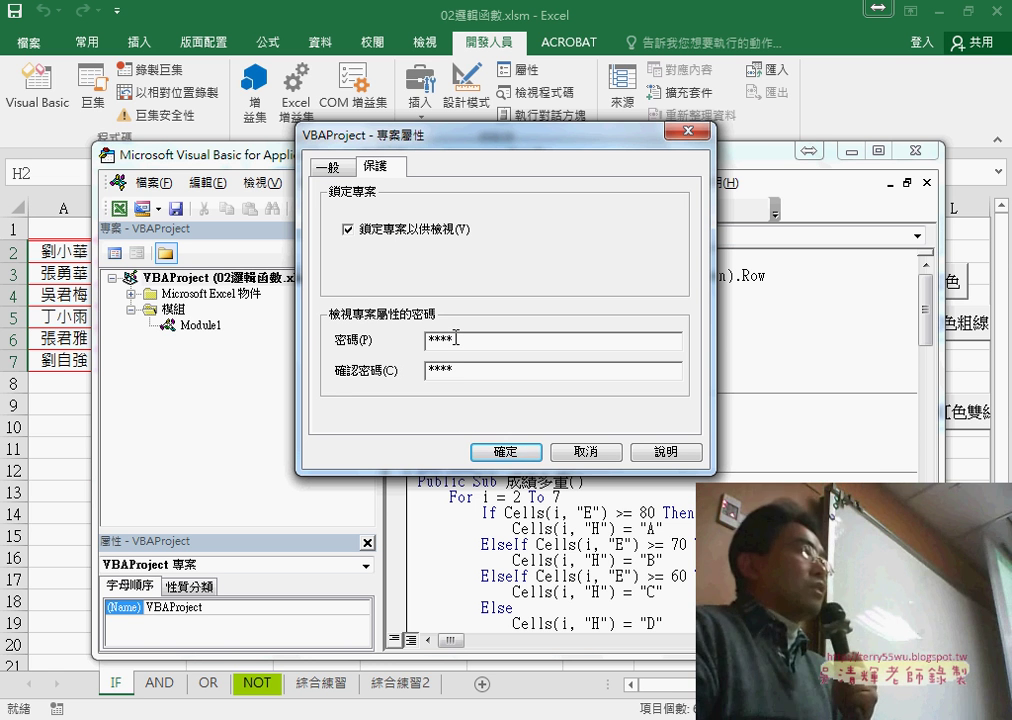
left_click(348, 229)
left_click_drag(459, 341, 409, 343)
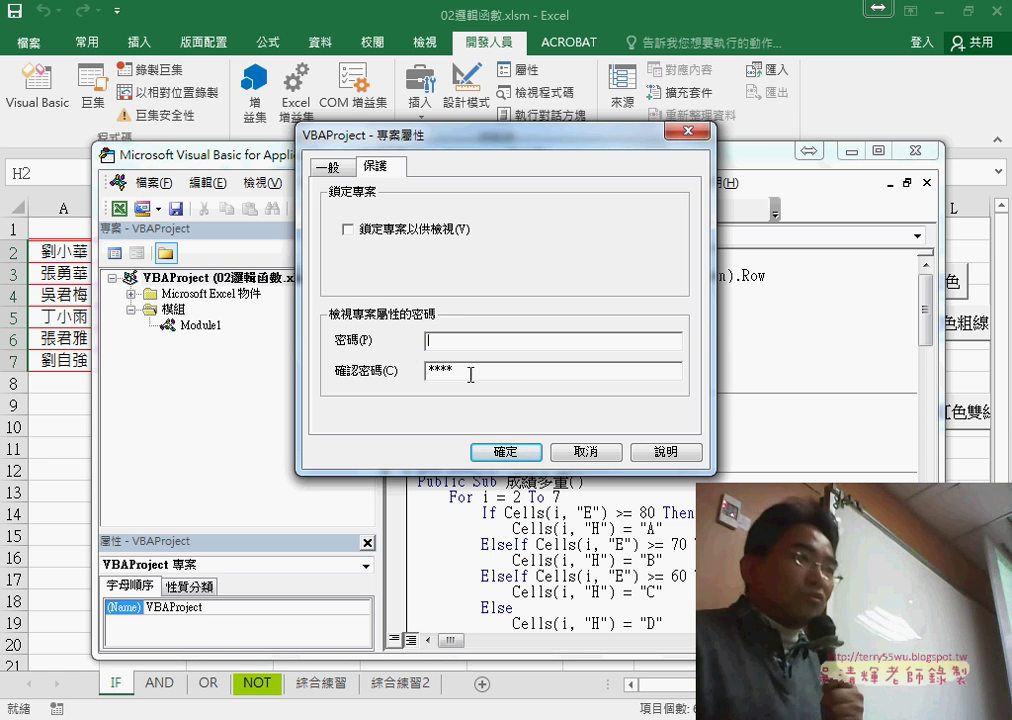
left_click_drag(472, 372, 413, 376)
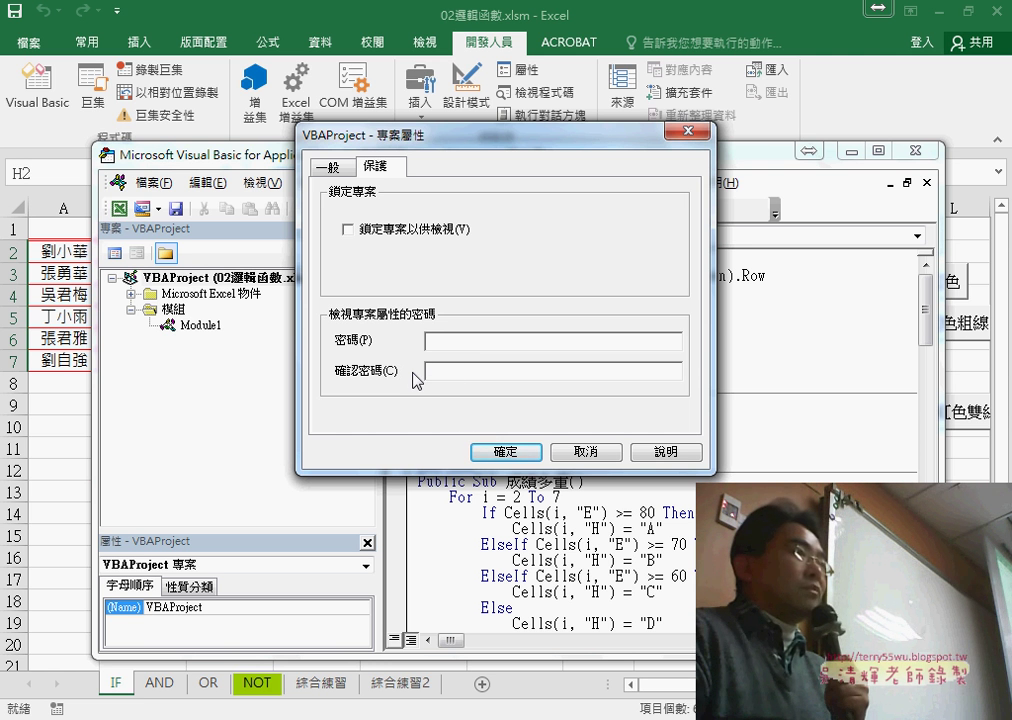
left_click(503, 450)
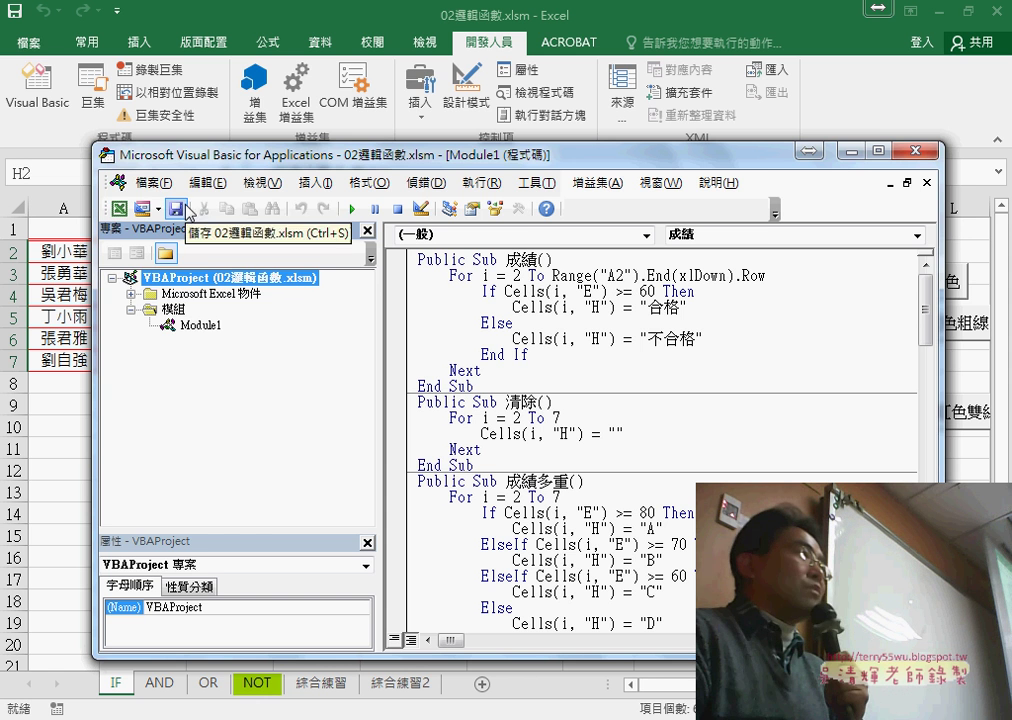
- Save the unlocked 02邏輯函數.xlsm and close Excel
left_click(14, 22)
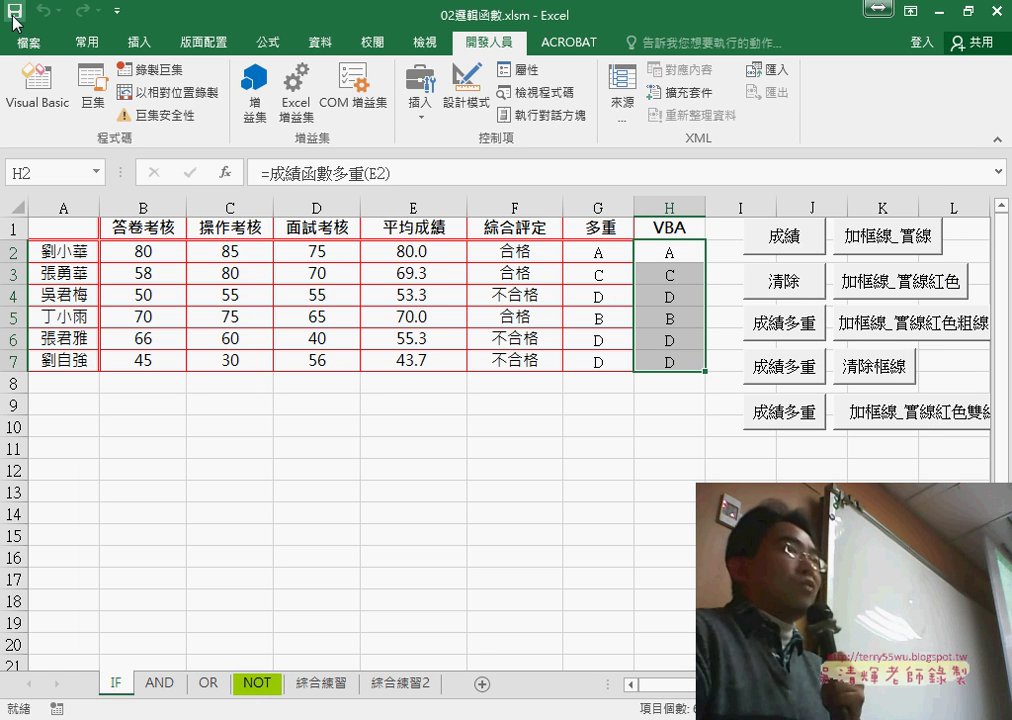
left_click(997, 11)
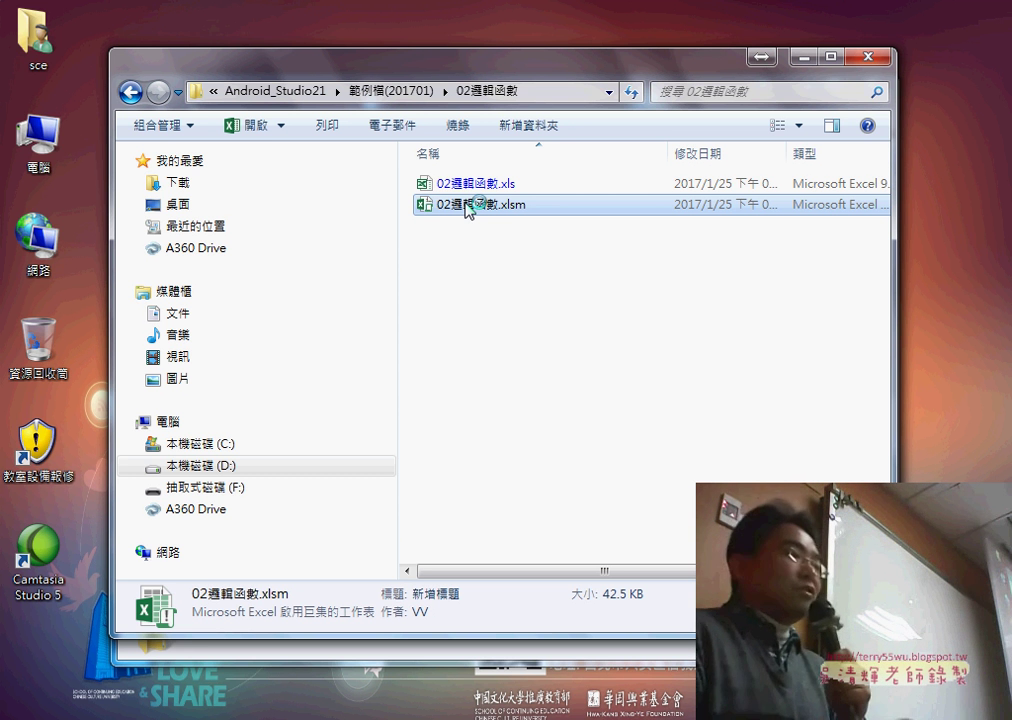
- Return to 程式碼.docx in Chrome and scroll to the page 7 notes on VBA project passwords and add-ins
left_click(158, 711)
scroll(337, 445, "down", 3)
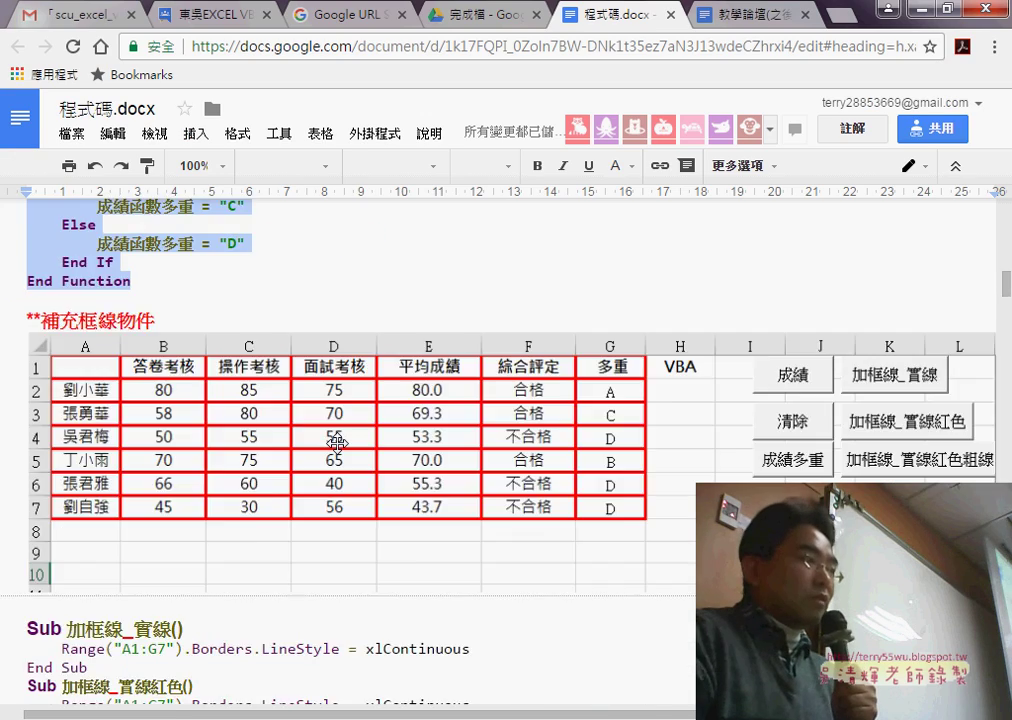
scroll(337, 445, "up", 1)
scroll(337, 445, "down", 2)
scroll(337, 442, "down", 5)
scroll(337, 442, "down", 10)
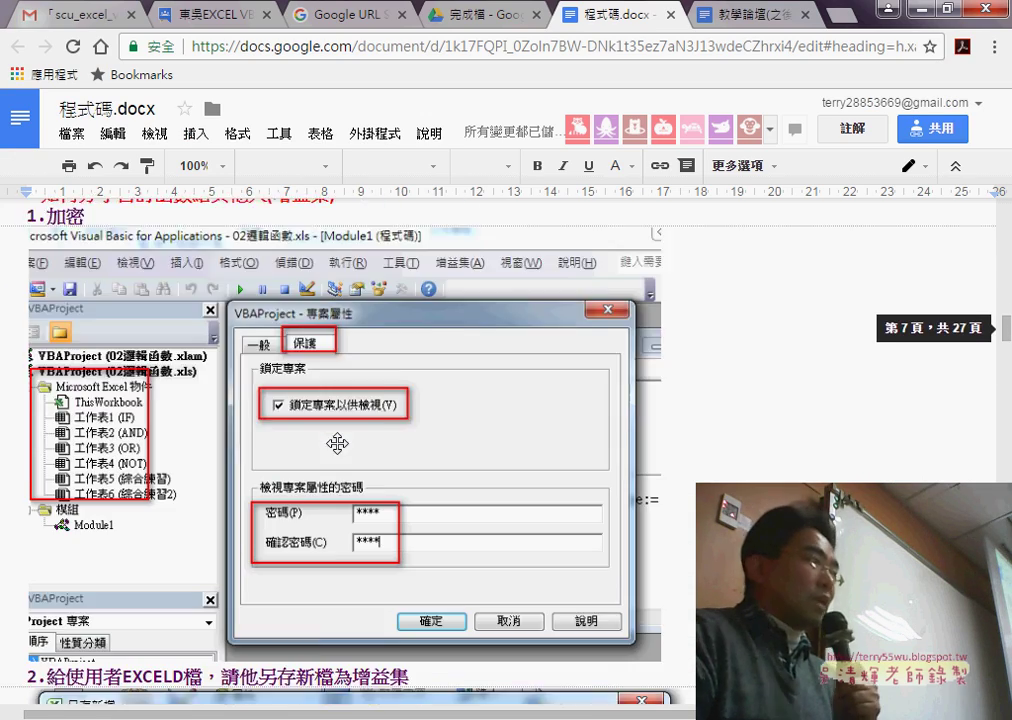
scroll(337, 442, "down", 2)
scroll(337, 443, "up", 1)
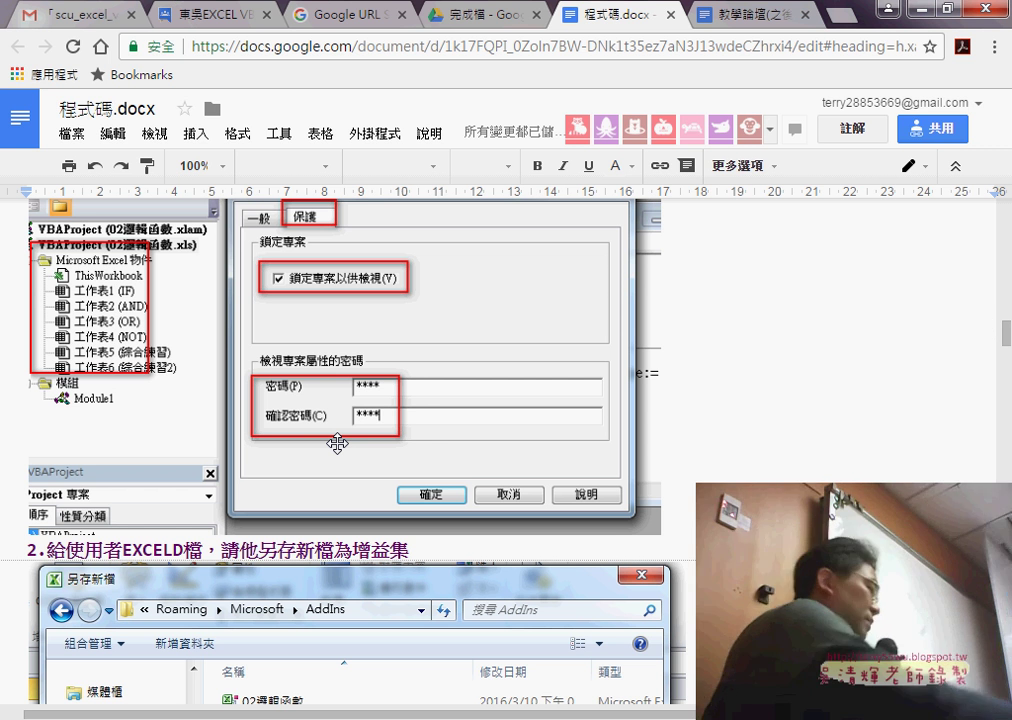